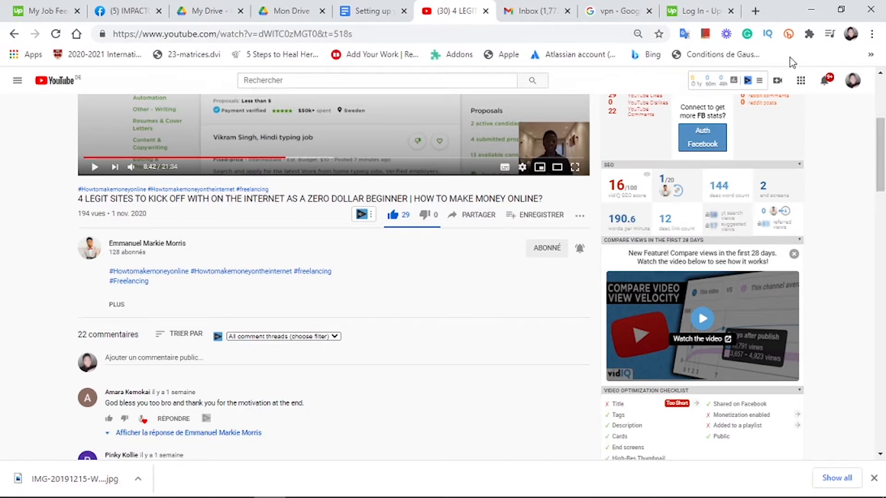
Step: Switch to the Upwork login page and open the sign-up form for a new account
left_click(700, 11)
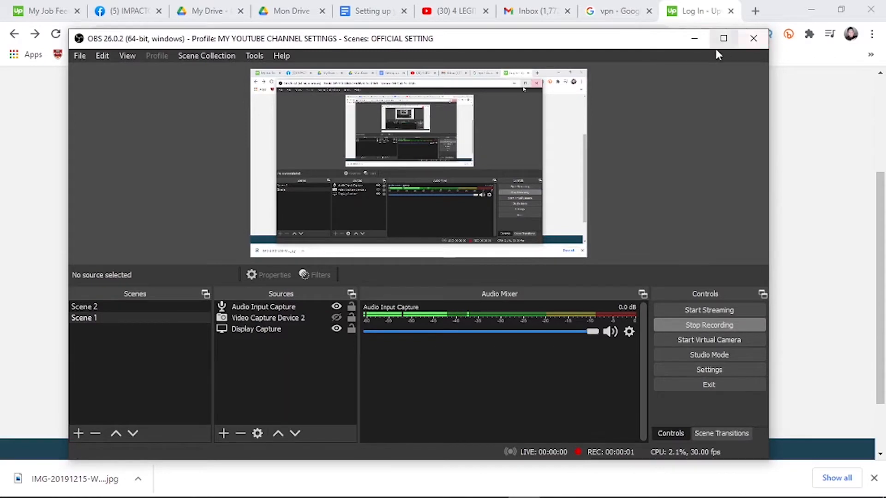
left_click(694, 39)
left_click_drag(884, 272, 876, 185)
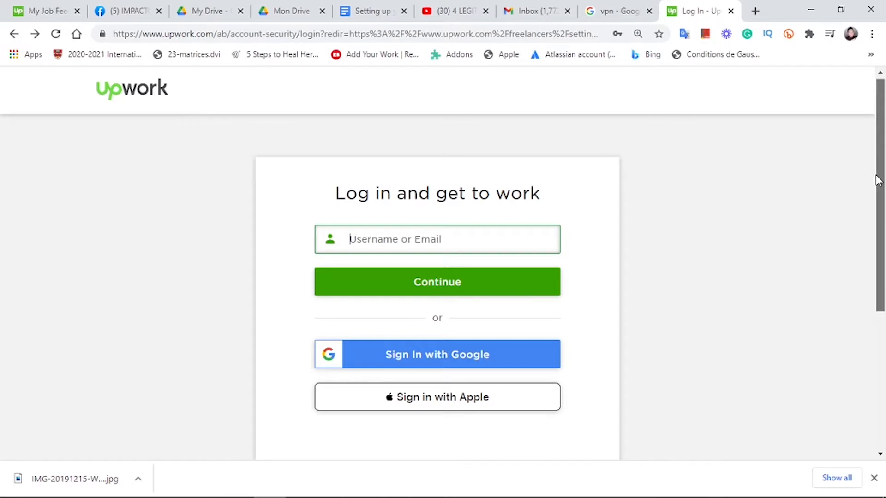
left_click_drag(878, 179, 884, 260)
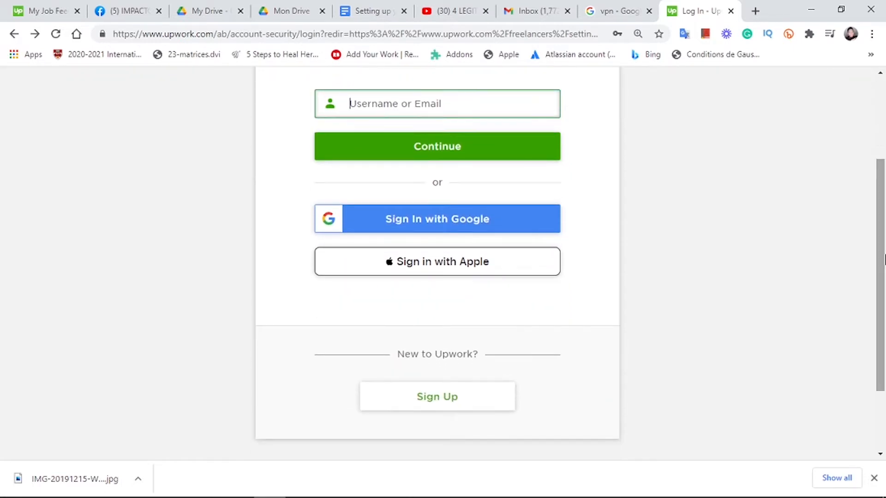
left_click(459, 396)
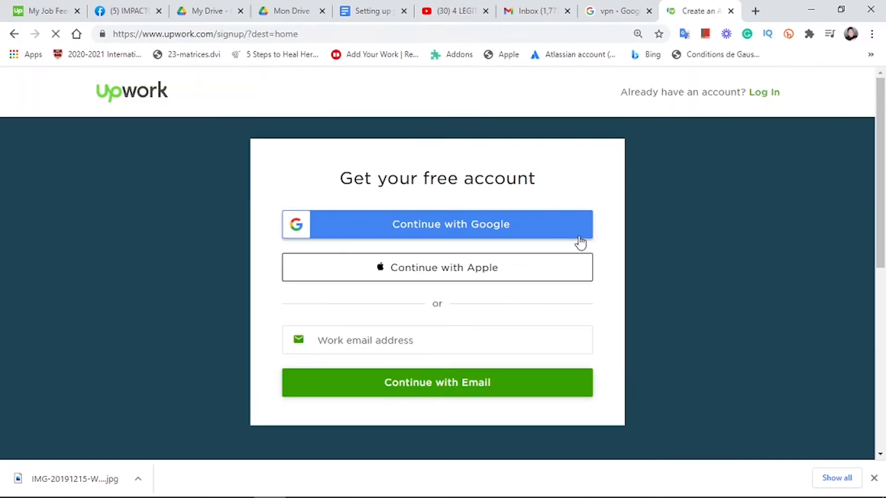
Step: Choose to create the free account with Google and bring up the Google account chooser
left_click_drag(881, 140, 884, 143)
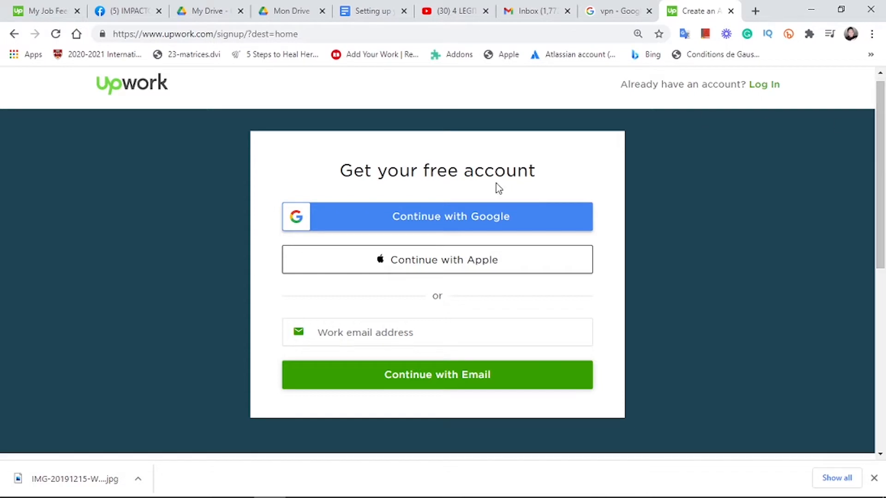
left_click(474, 217)
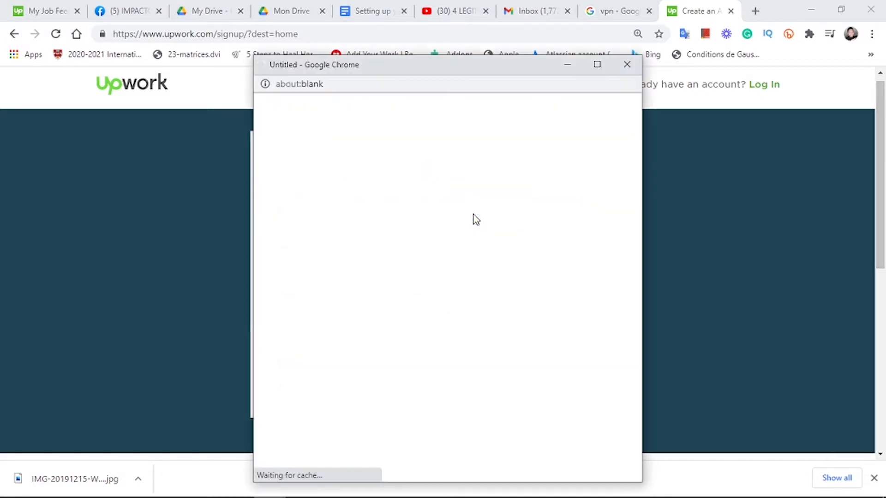
left_click(864, 100)
scroll(867, 101, "down", 1)
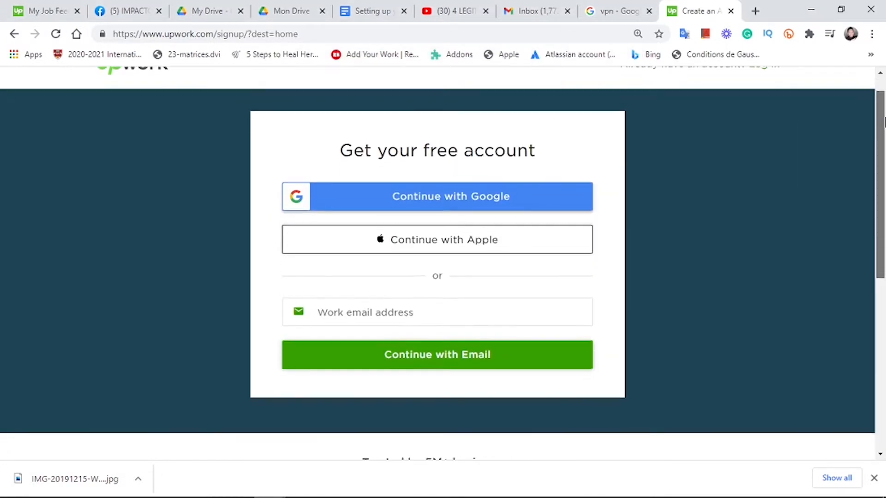
scroll(882, 101, "up", 2)
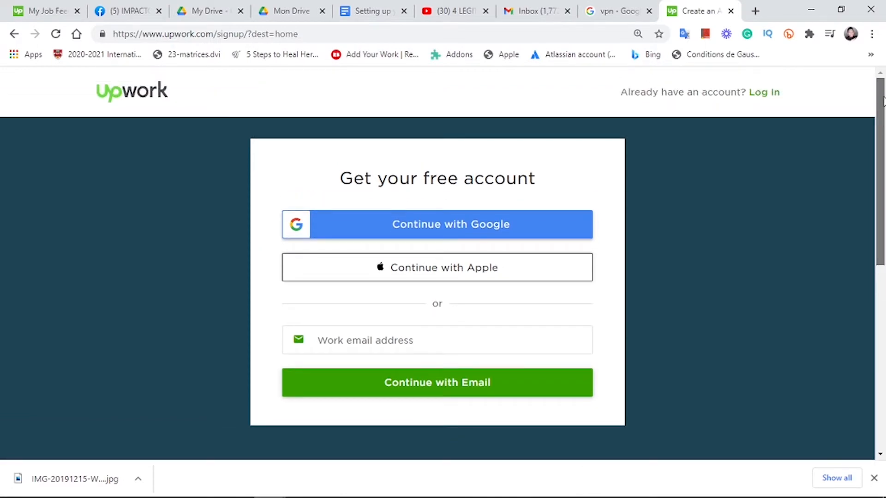
left_click(562, 223)
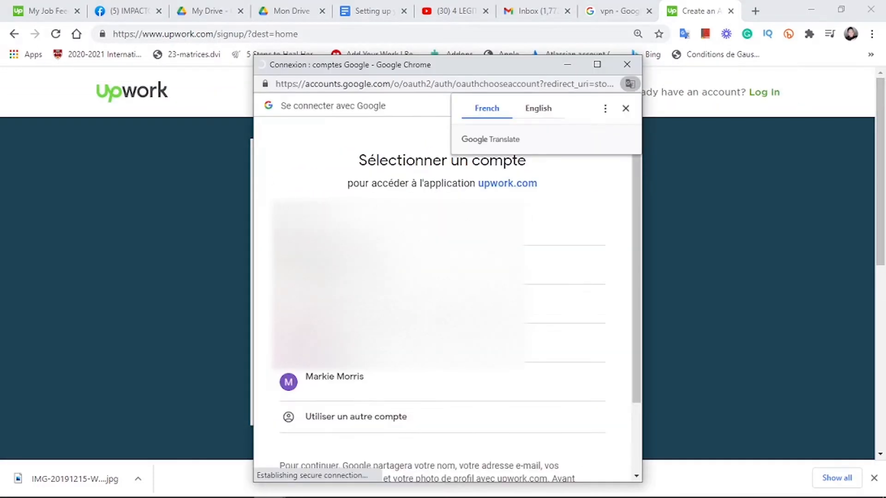
Step: Dismiss the translation pop-up and select the last listed Google account for the Upwork registration
left_click(577, 158)
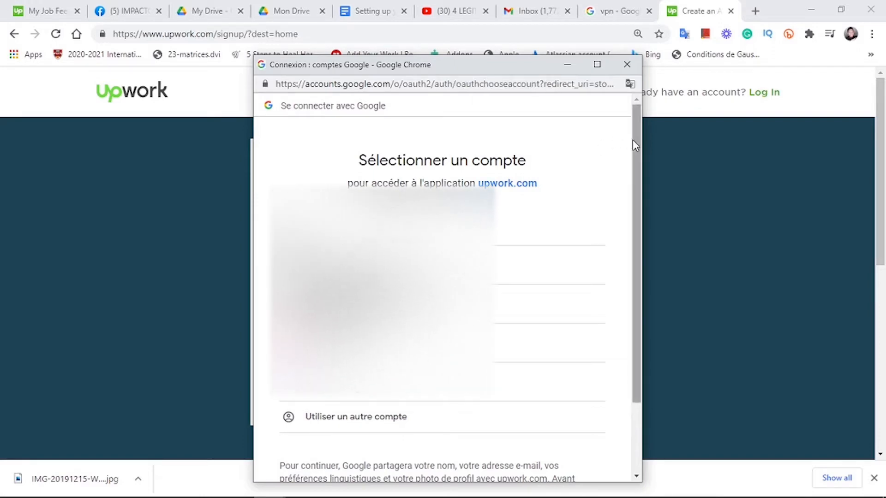
left_click_drag(635, 150, 633, 159)
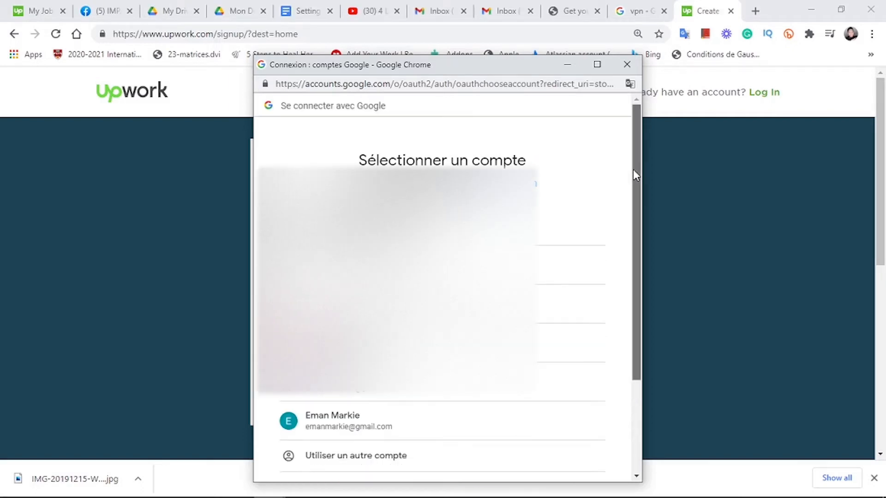
left_click_drag(635, 176, 638, 235)
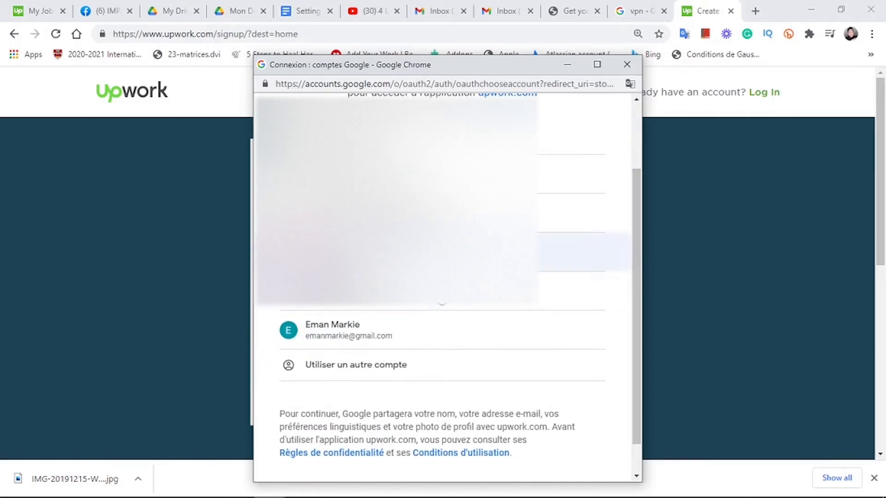
left_click(383, 334)
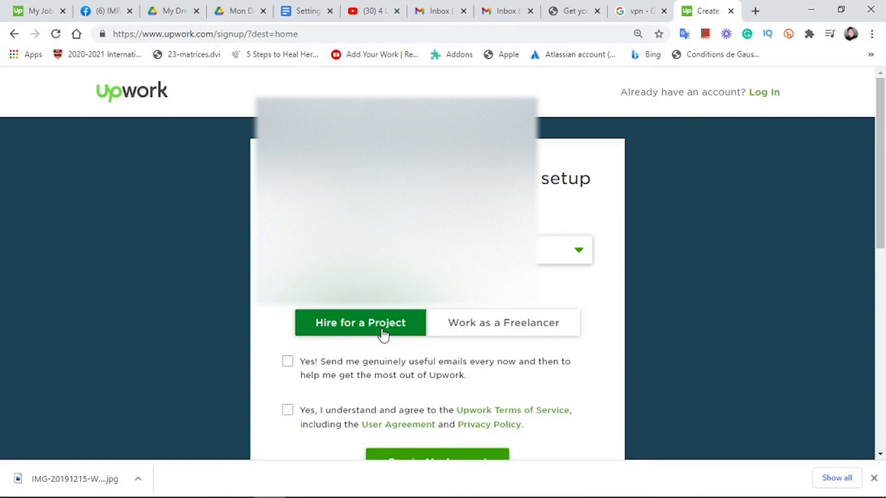
Step: Set the country in the free account setup to Morocco
left_click(461, 250)
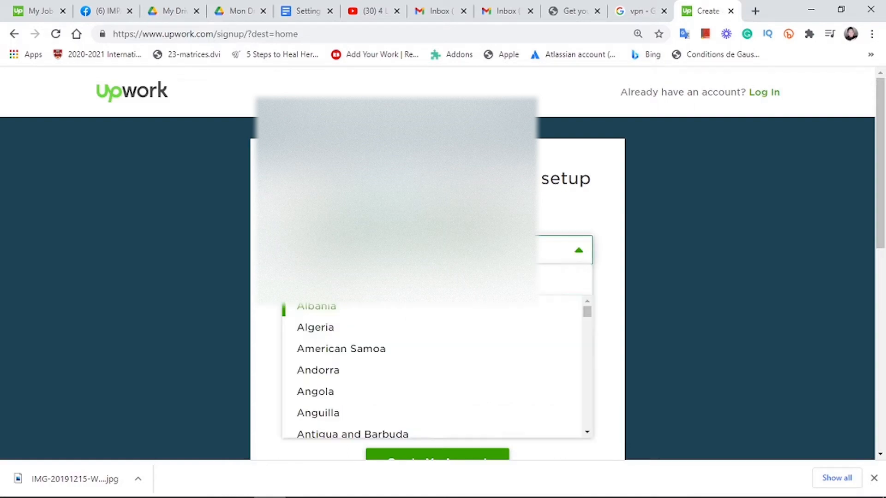
key("Escape")
left_click(463, 260)
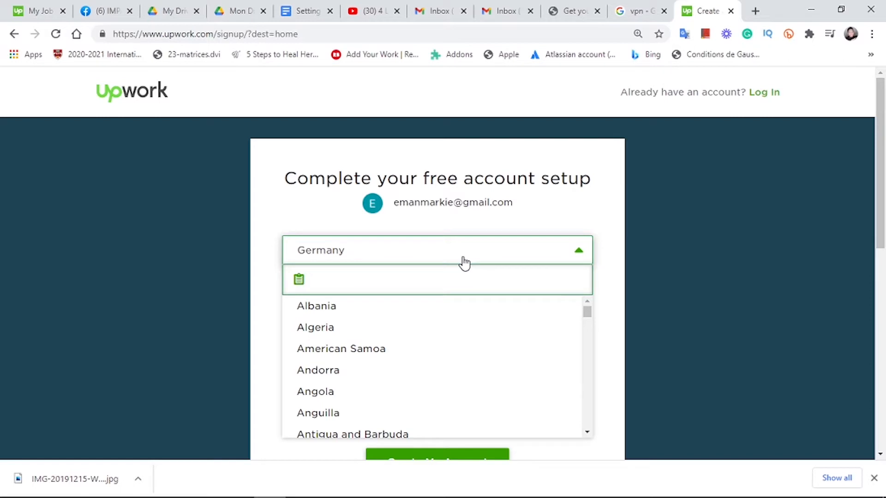
type("Morocco")
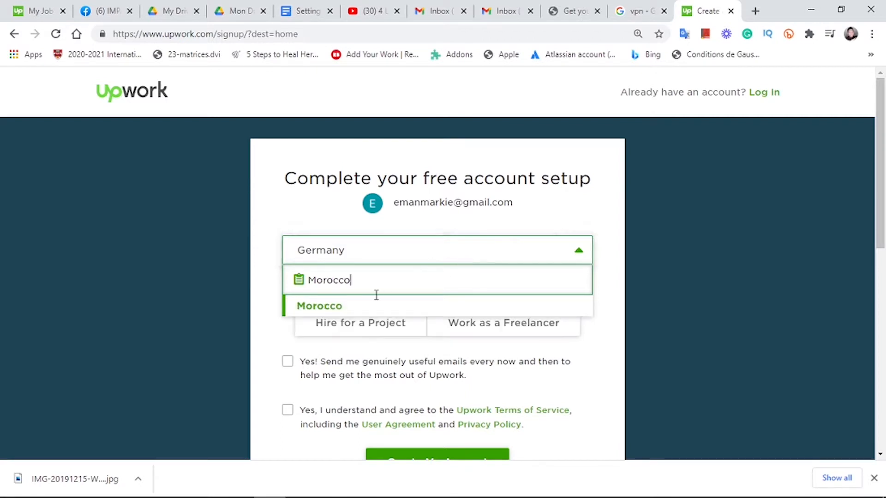
left_click(337, 309)
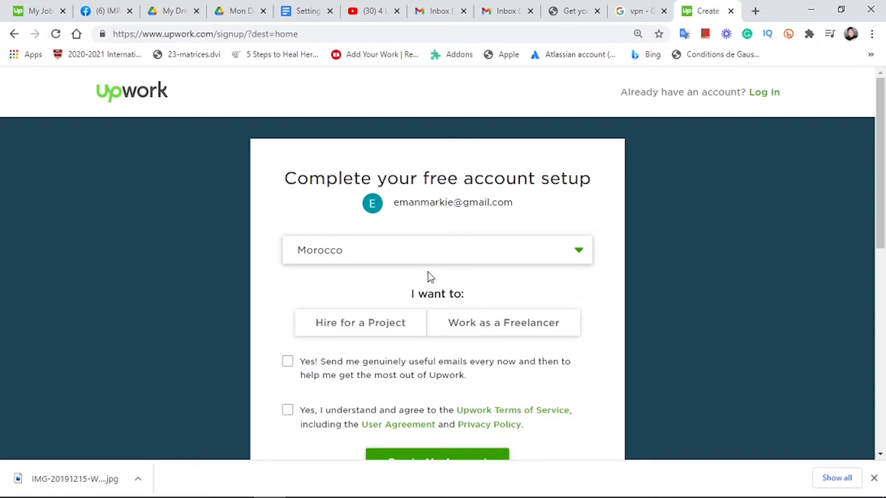
Step: Review the Google search results for "vpn" and return to the Upwork profile creation page
key("ctrl+shift+Tab")
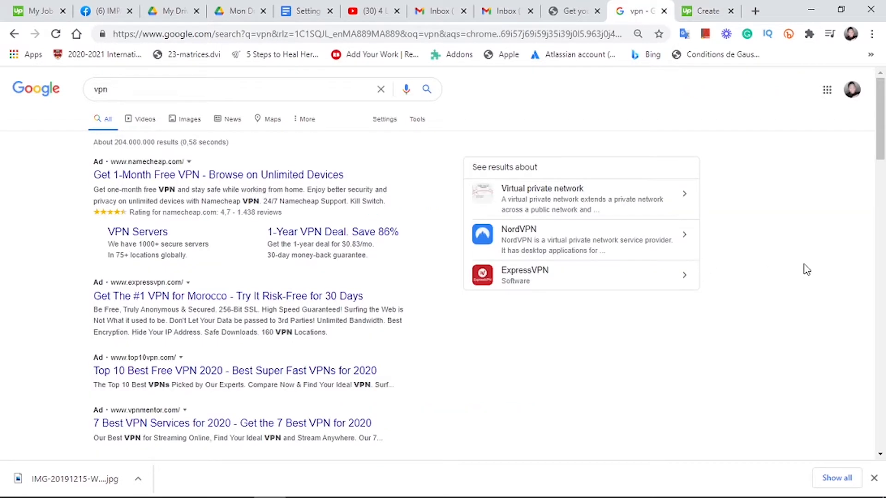
left_click(697, 11)
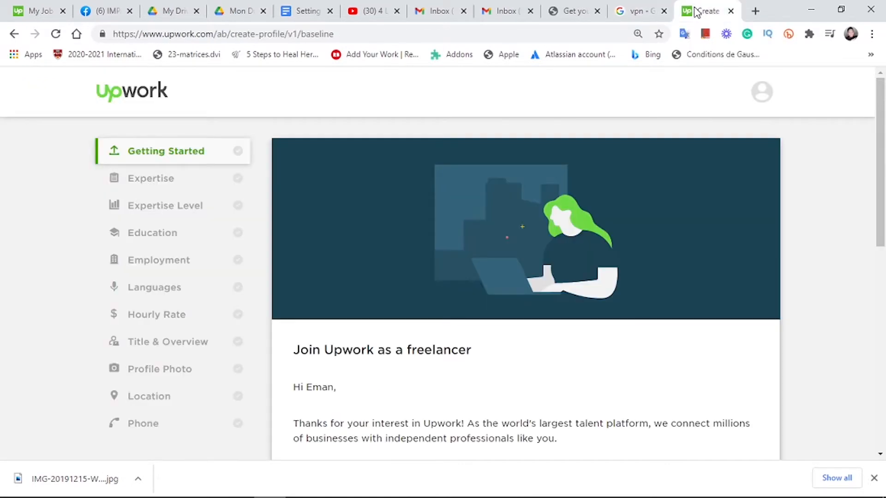
left_click(642, 11)
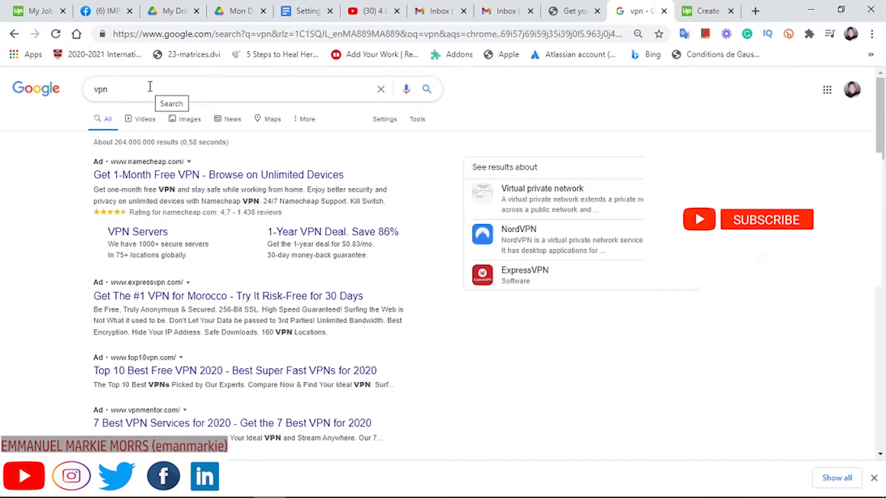
left_click(696, 6)
Step: Continue past the freelancer introduction, start the profile, and choose to fill it out manually
left_click_drag(884, 136, 884, 199)
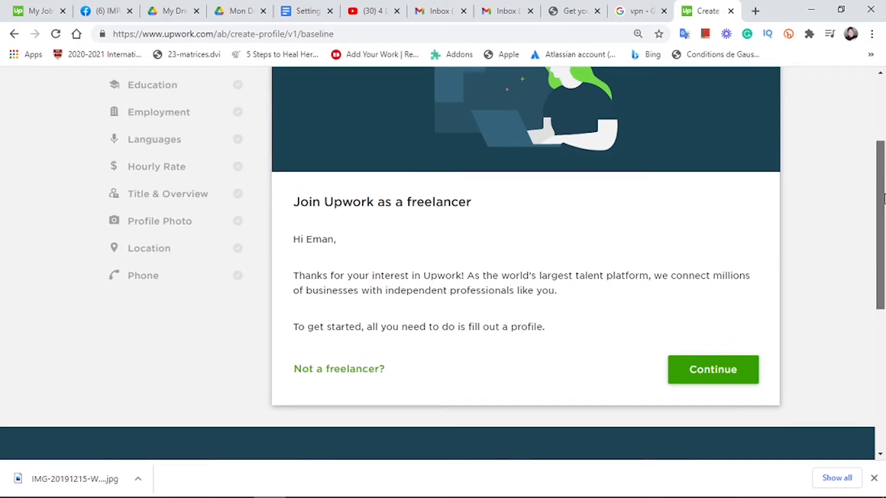
mouse_move(884, 198)
left_mouse_down()
mouse_move(885, 151)
mouse_move(884, 193)
left_mouse_up()
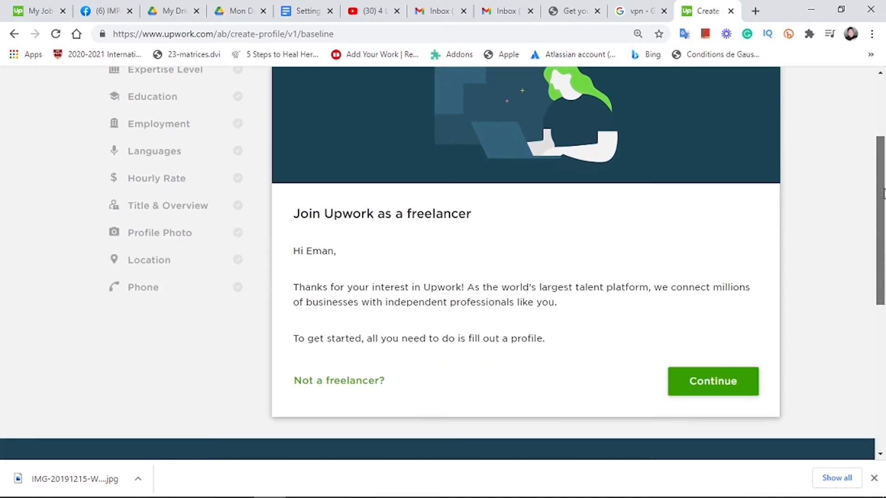
left_click(710, 381)
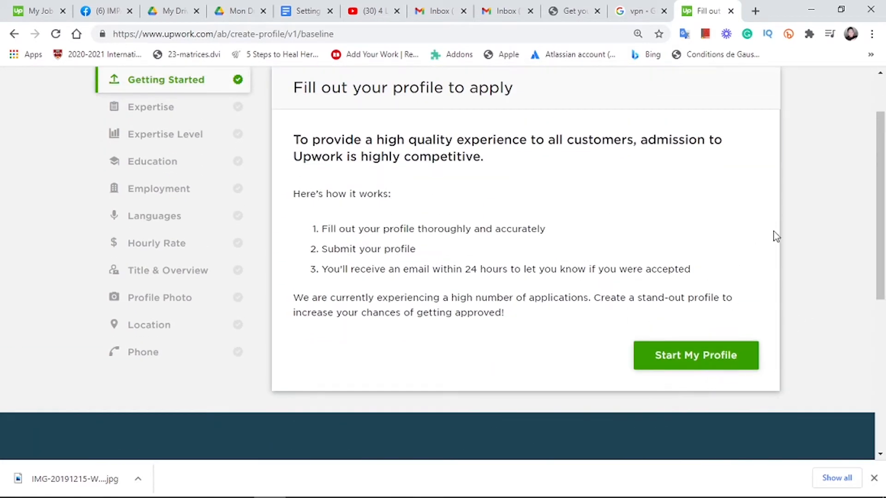
left_click(683, 353)
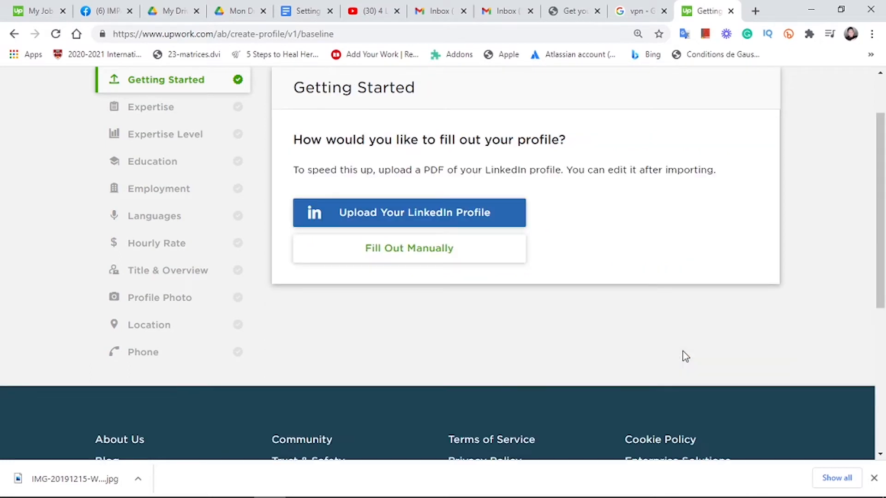
scroll(881, 120, "up", 2)
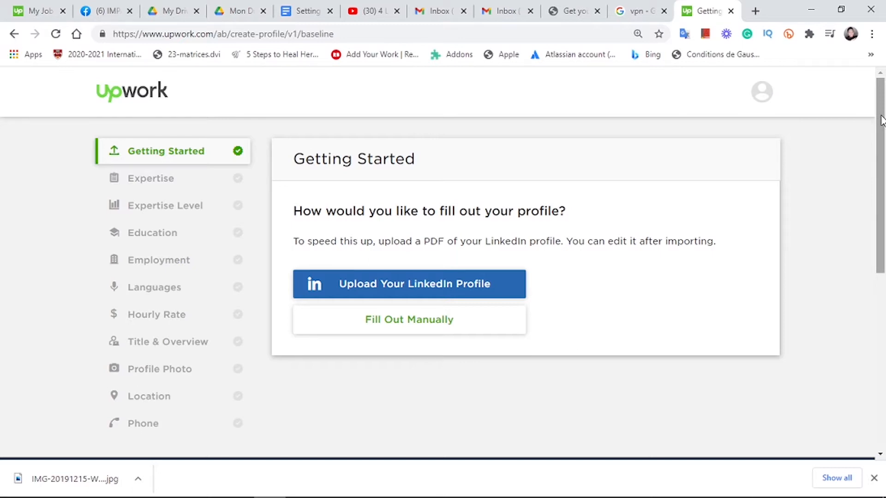
left_click(392, 324)
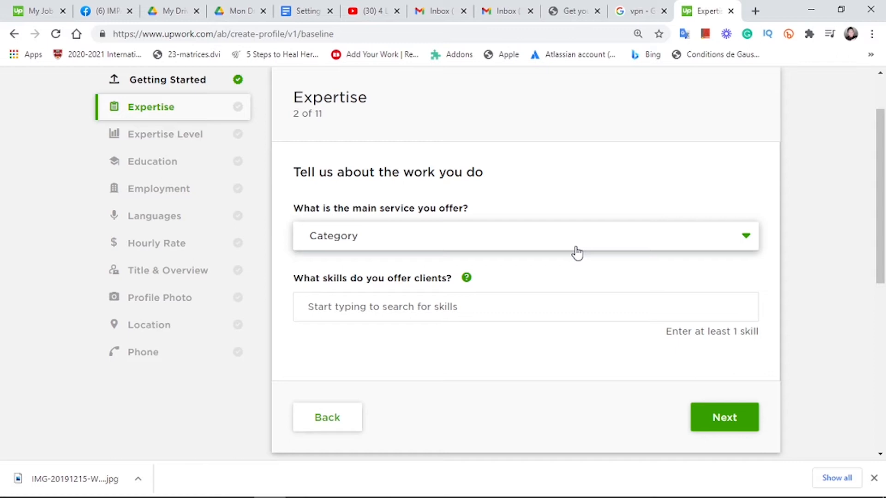
Step: Review the service categories in the Expertise section and set the main service to Writing
left_click(577, 252)
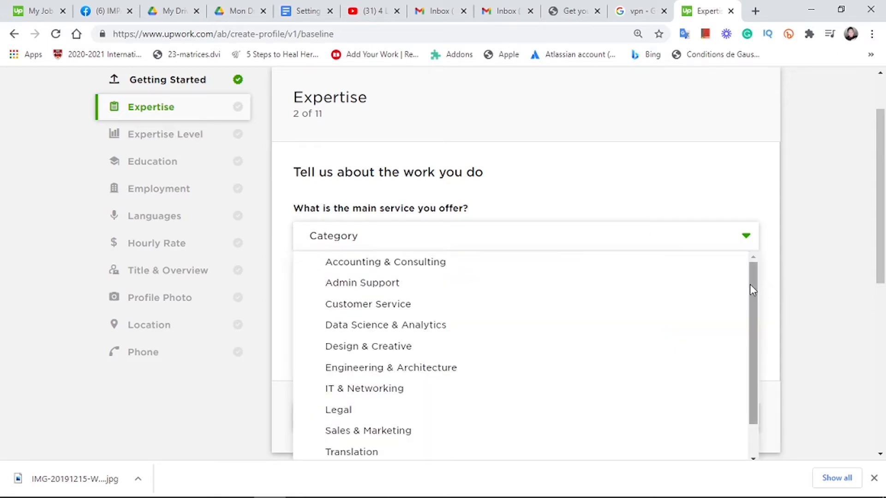
mouse_move(750, 286)
left_mouse_down()
mouse_move(750, 329)
mouse_move(747, 274)
left_mouse_up()
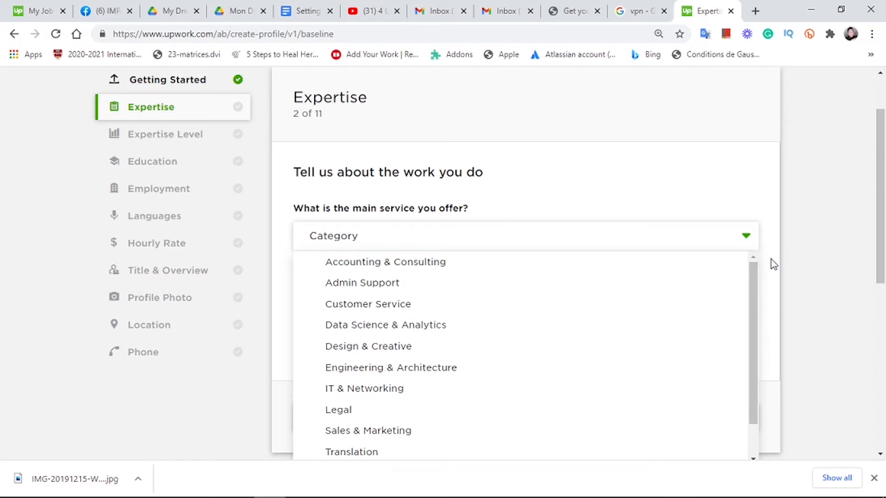
left_click_drag(751, 271, 743, 336)
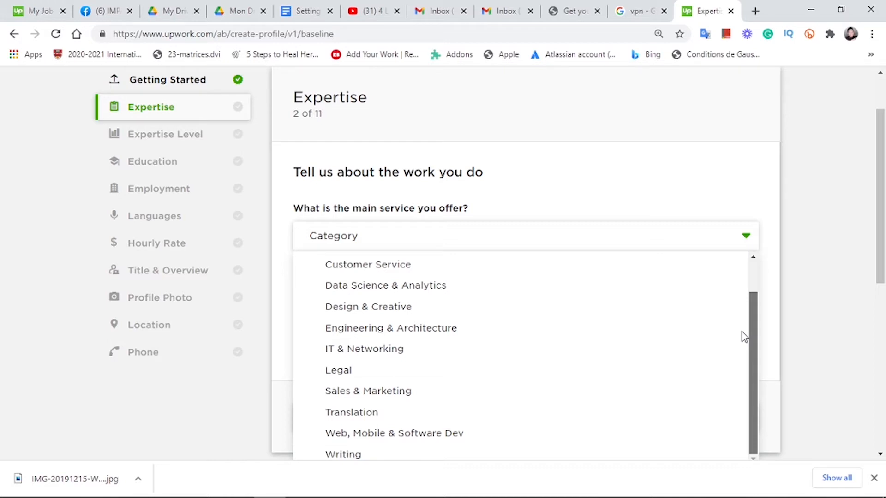
left_click(874, 479)
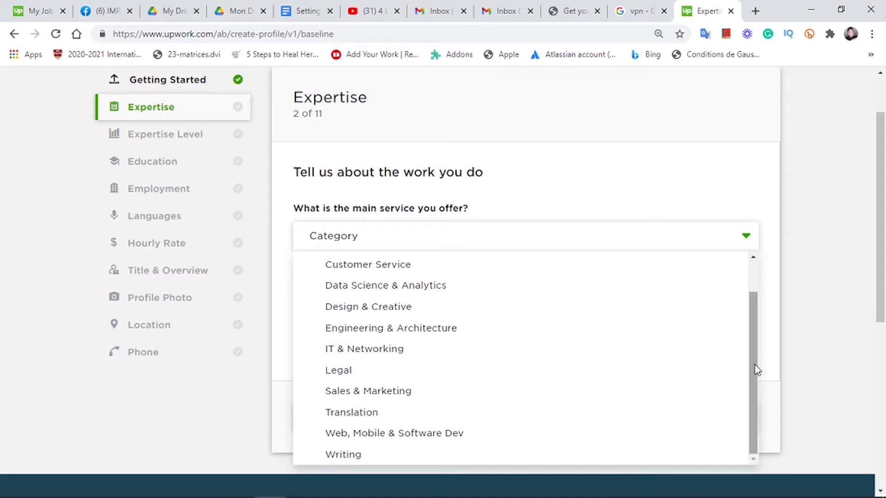
left_click(382, 454)
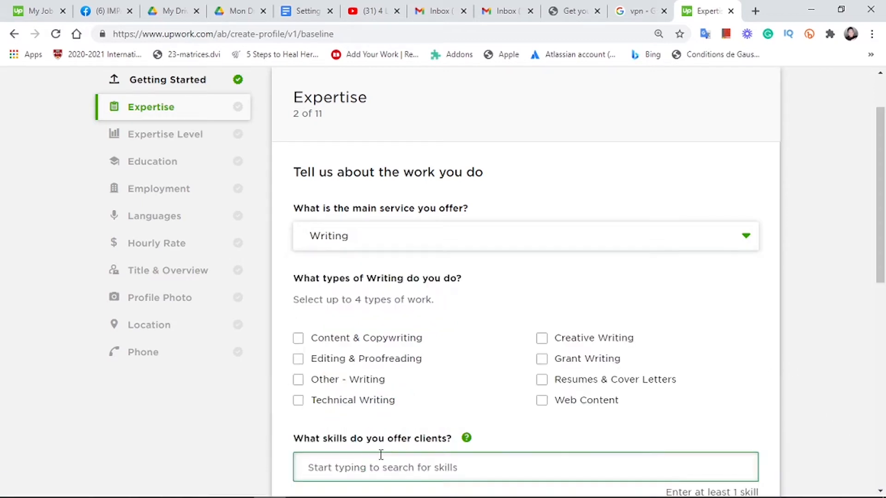
Step: Select Content & Copywriting, Creative Writing, and Editing & Proofreading as the types of writing offered
scroll(884, 210, "down", 2)
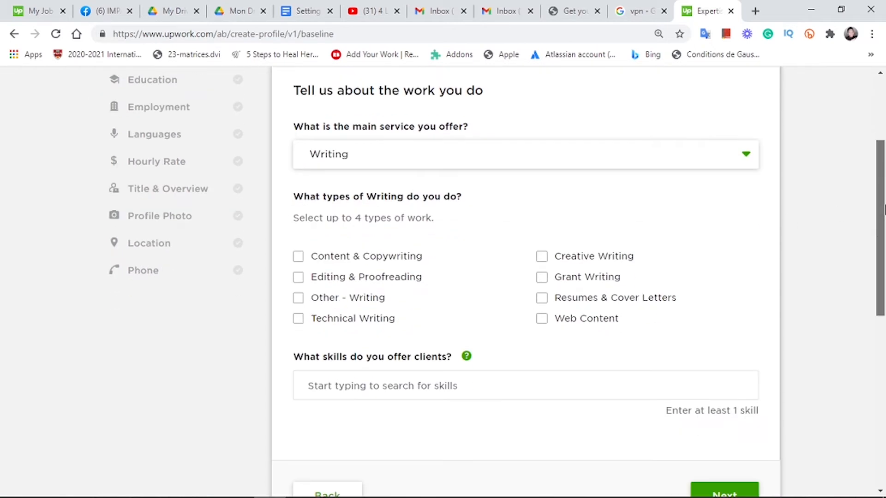
left_click(391, 266)
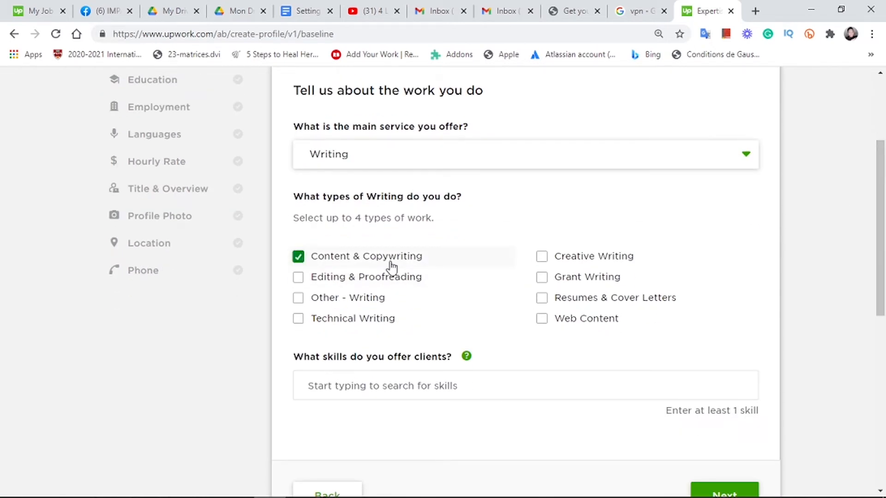
left_click(619, 255)
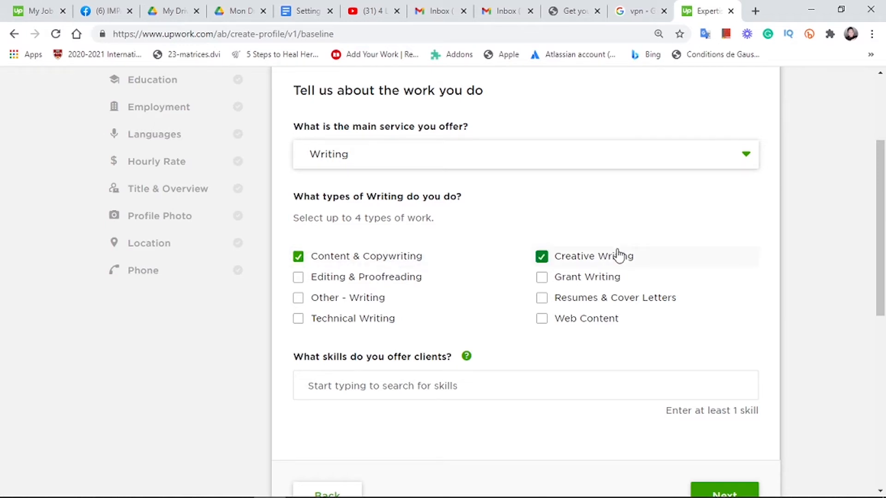
left_click(358, 275)
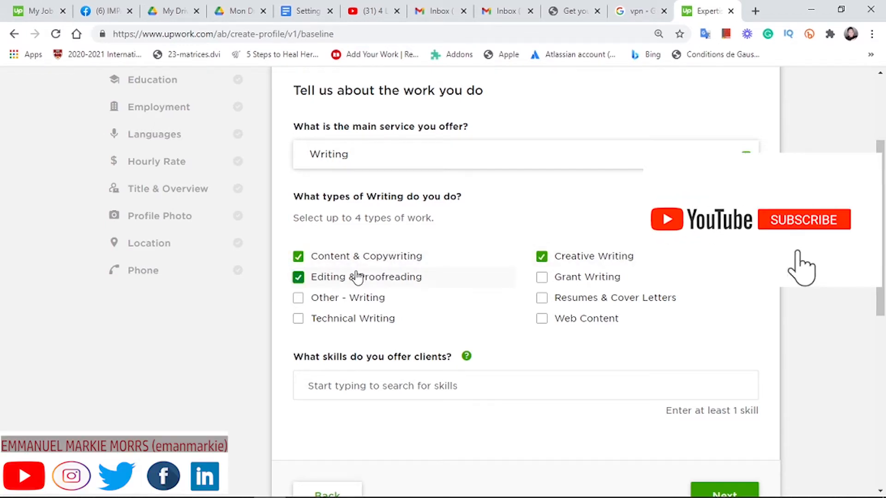
Step: Add Other - Writing as the fourth type of writing offered
left_click(362, 301)
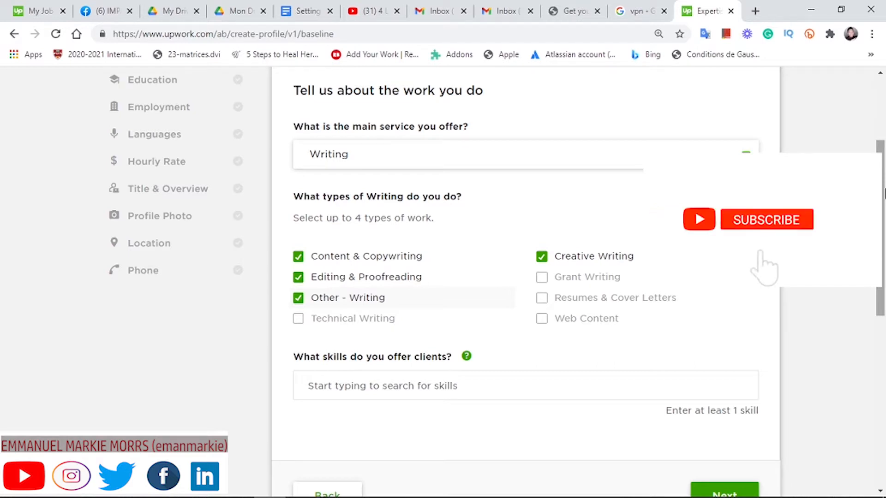
scroll(882, 239, "down", 1)
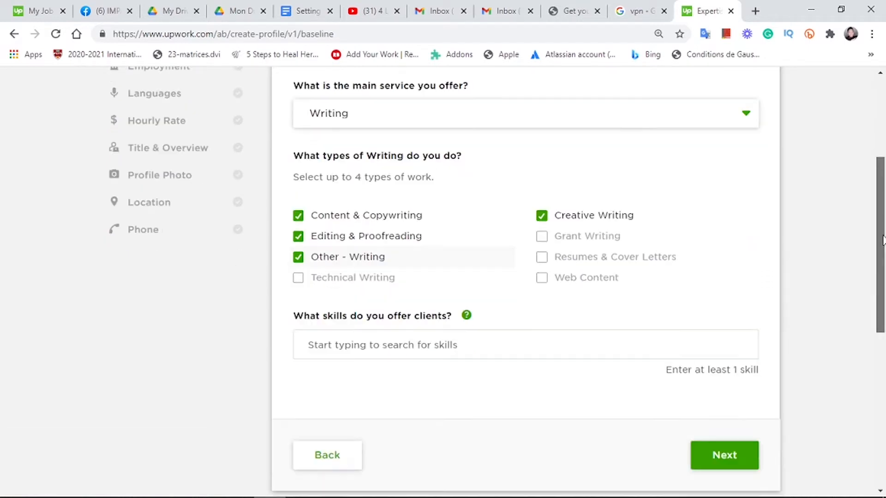
left_click_drag(882, 239, 884, 248)
Step: Search the skills for "scriptwriting" and add Scriptwriting as a skill offered to clients
left_click(522, 338)
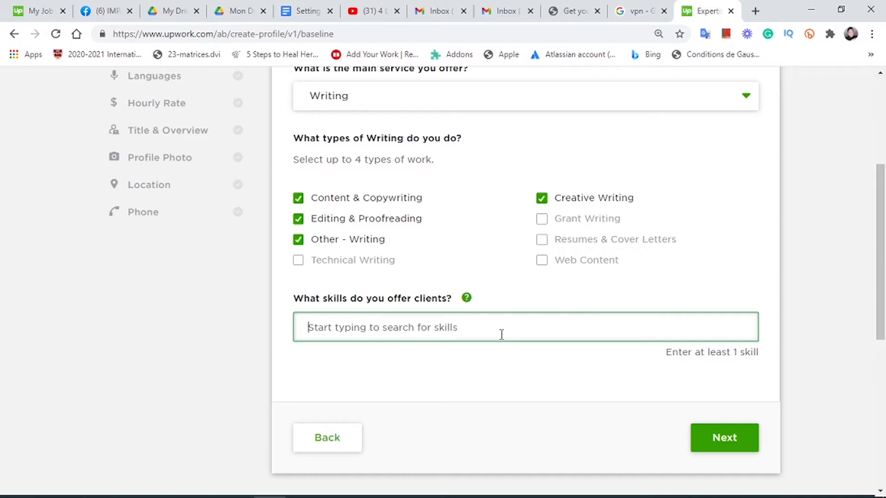
type("scr")
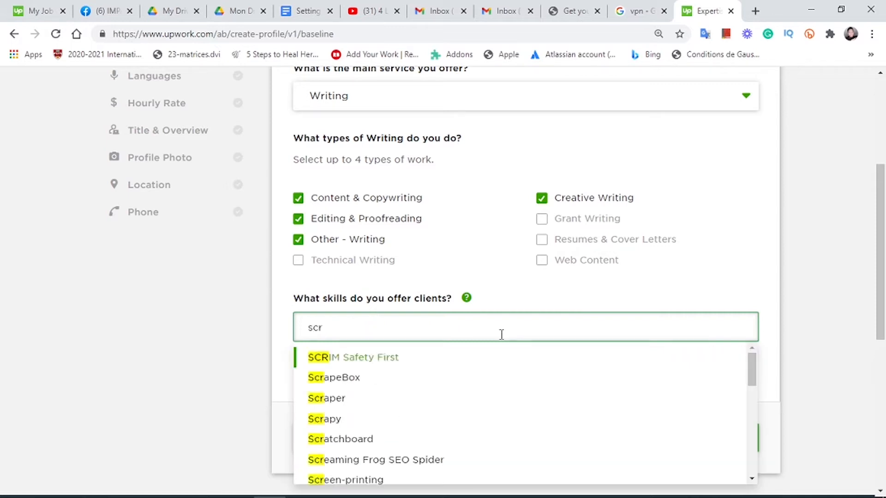
type("ipt wil")
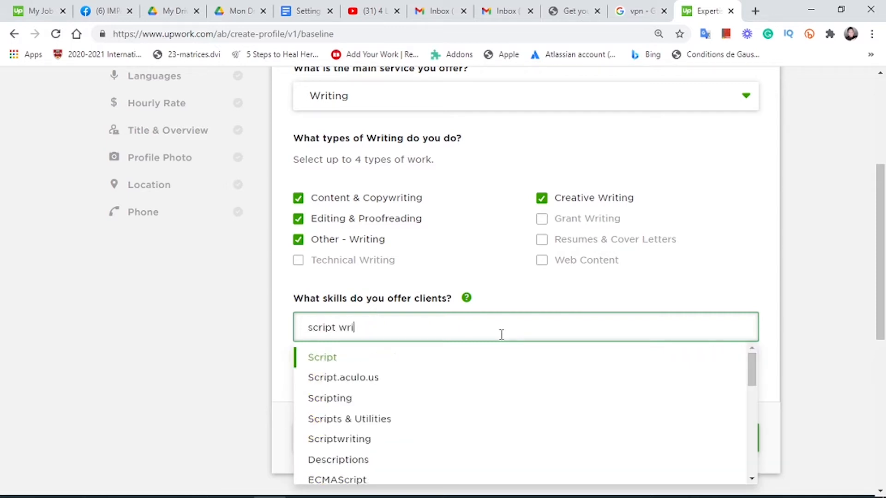
key("BackSpace")
key("BackSpace")
key("BackSpace")
key("BackSpace")
type("writing")
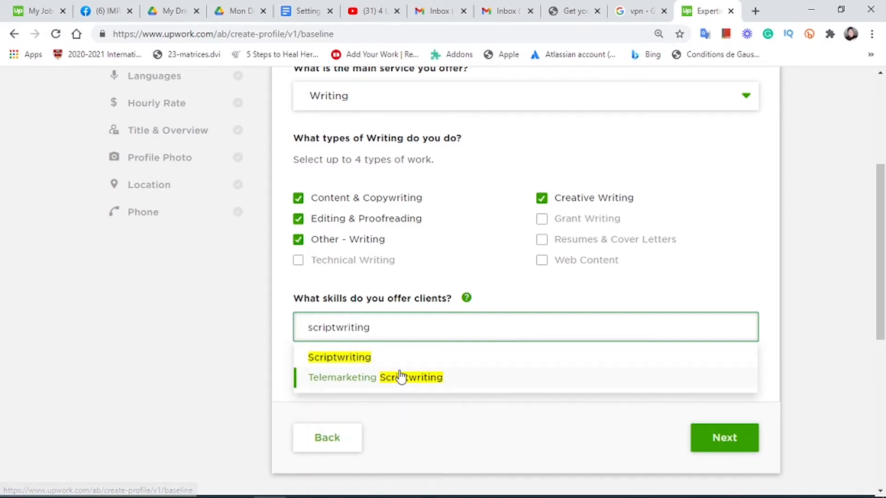
left_click(373, 360)
left_click(438, 327)
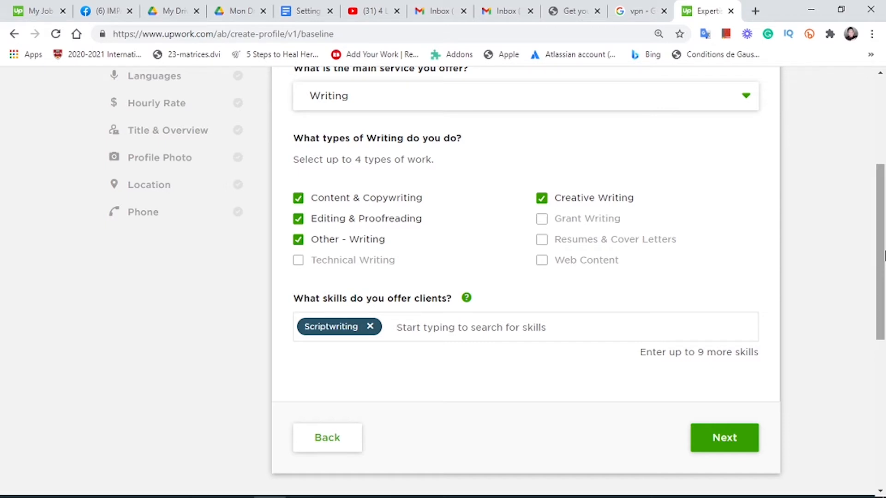
Step: Finish the Expertise section, set the experience level to Intermediate, and continue to Education
mouse_move(883, 257)
left_mouse_down()
mouse_move(884, 242)
mouse_move(883, 267)
left_mouse_up()
left_click(728, 415)
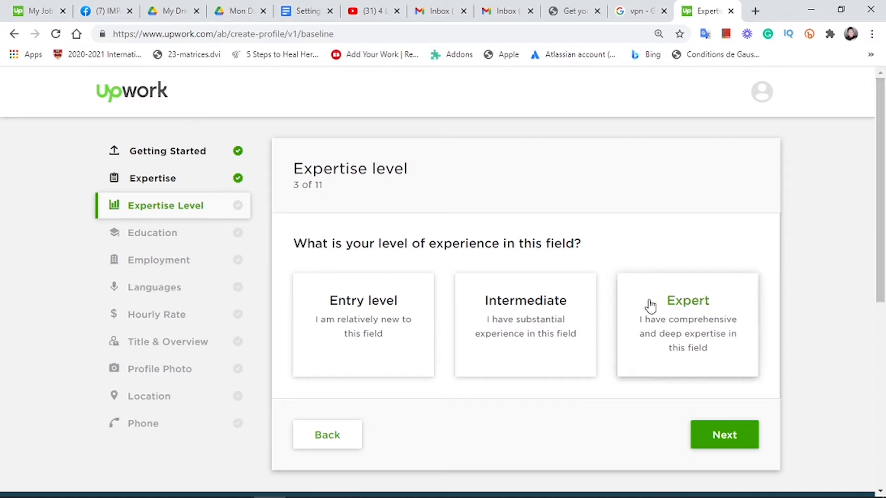
left_click(498, 336)
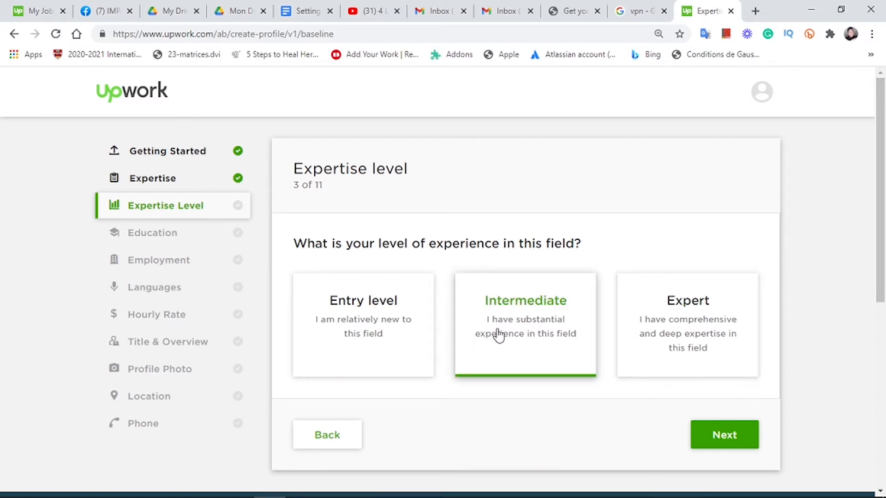
left_click(718, 435)
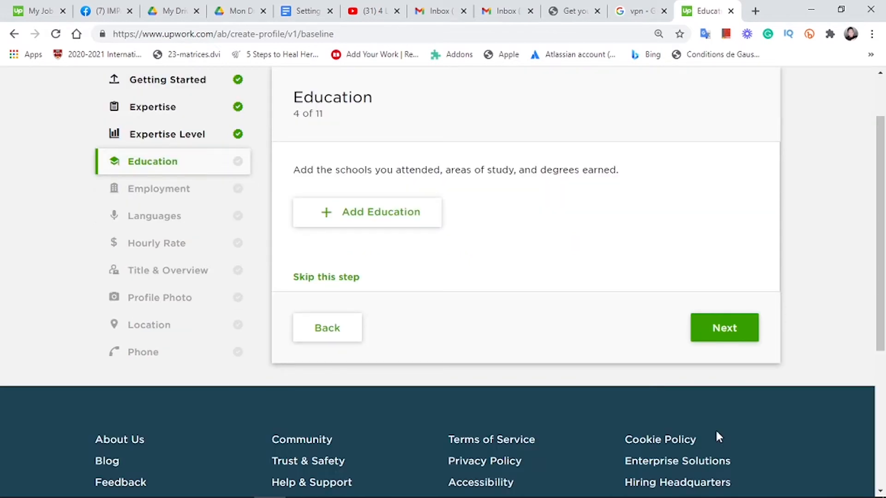
Step: Start a new education entry and choose Université Cadi Ayyad (Morocco) as the school
left_click(381, 216)
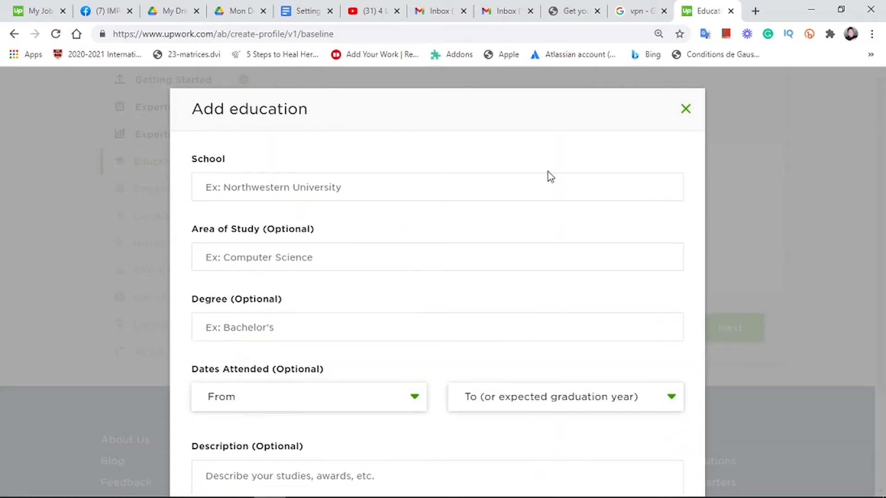
left_click(423, 198)
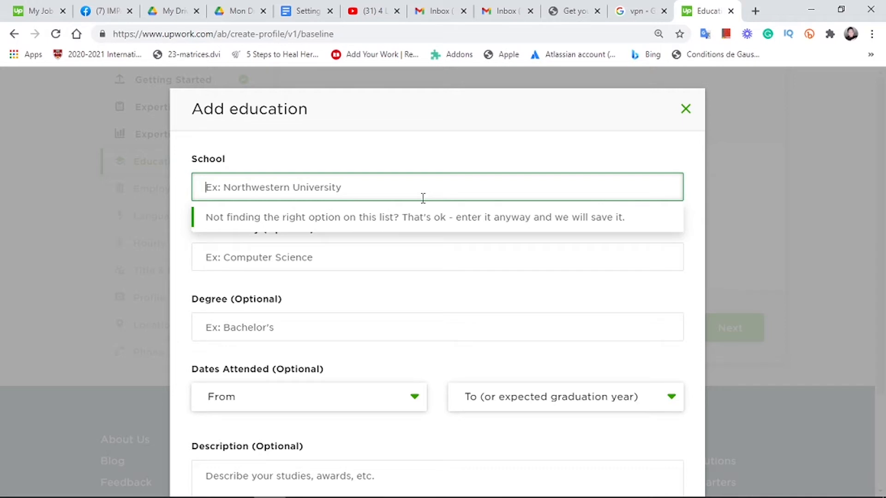
type("cadi")
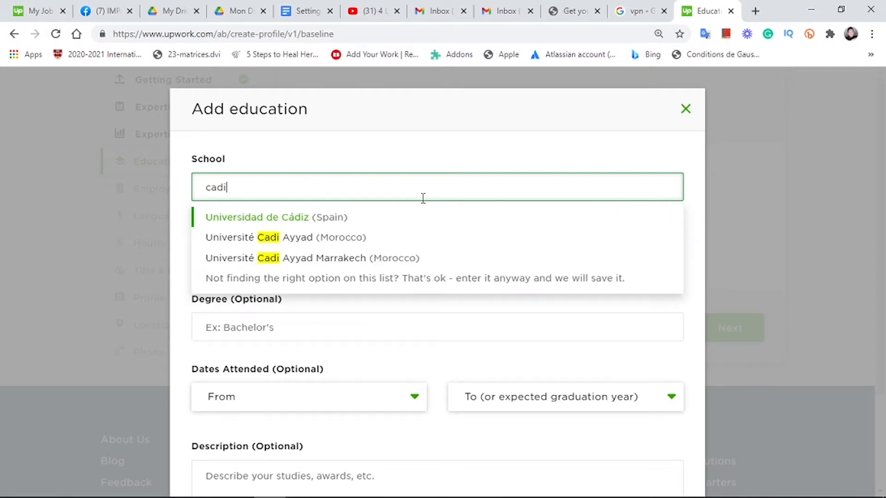
left_click(365, 239)
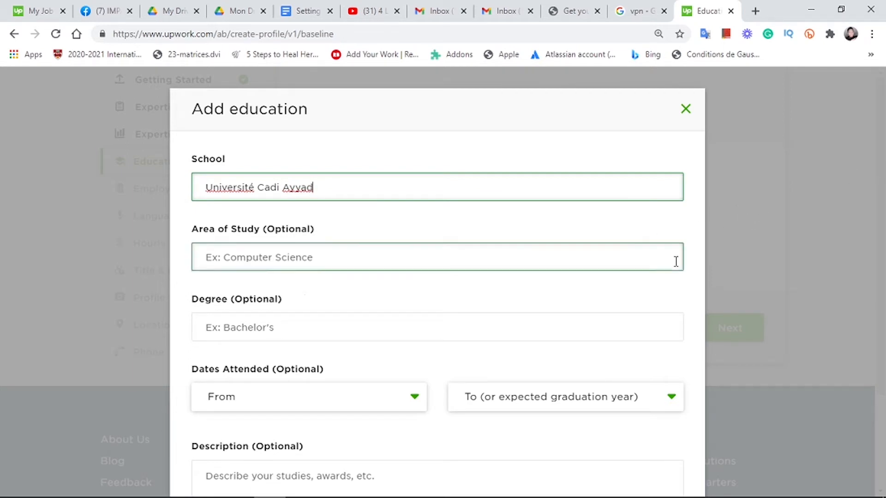
Step: Leave the optional education details empty, save the entry, and continue to the Employment section
key("Tab")
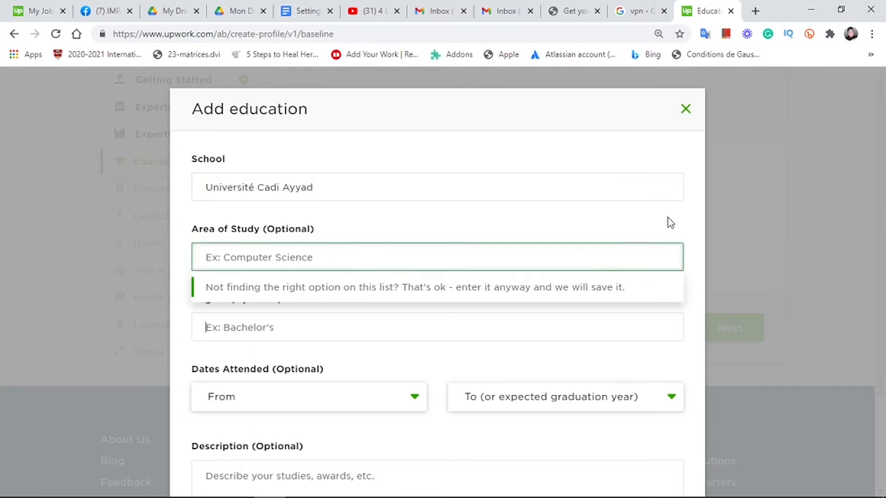
key("Tab")
key("Tab")
key("Tab")
key("Tab")
scroll(668, 220, "down", 3)
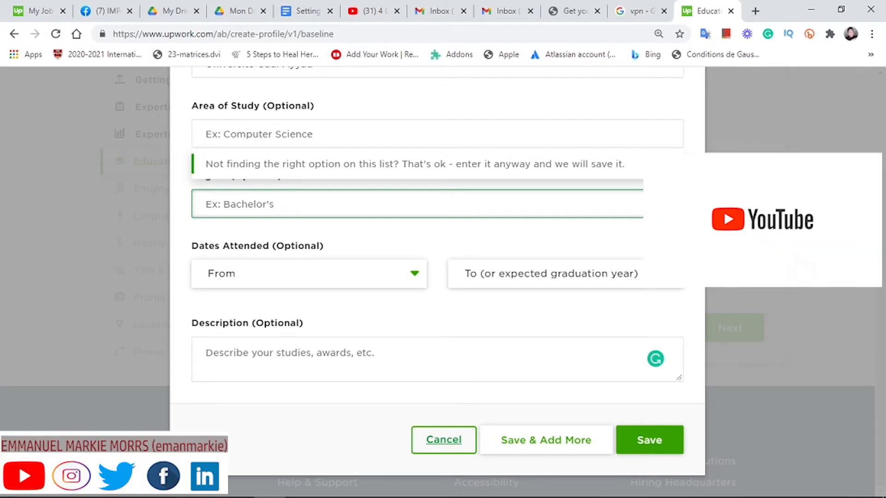
key("Tab")
key("Tab")
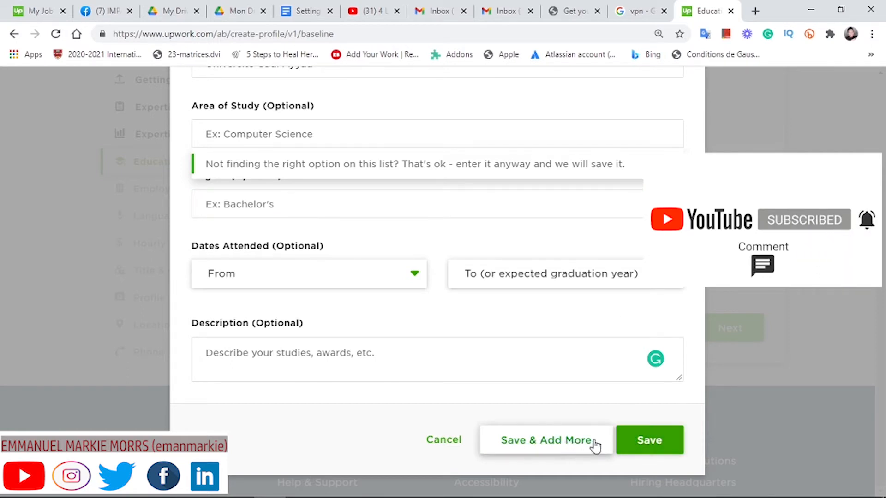
left_click(646, 442)
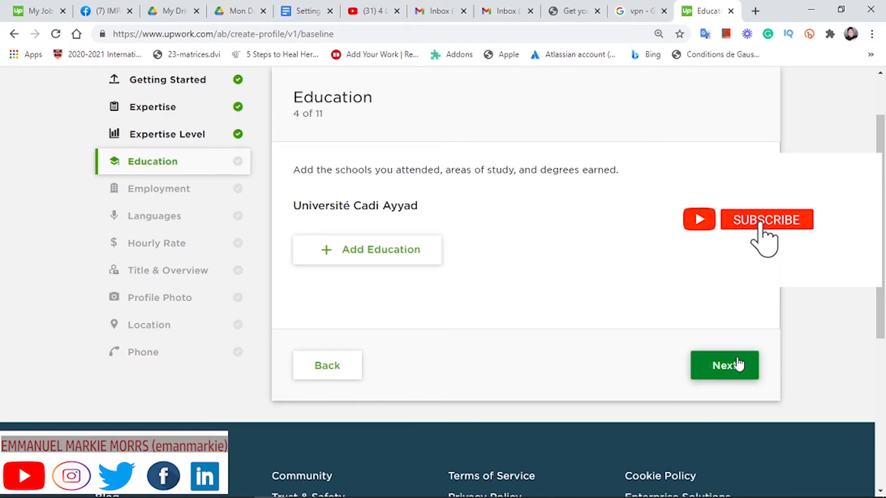
left_click(739, 365)
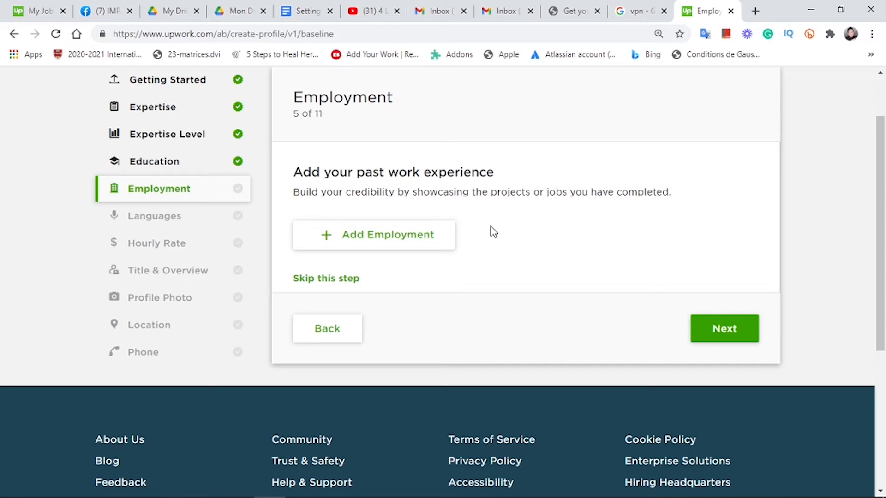
Step: View the employment entry form, close it without adding a job, and continue to the Languages section
left_click(425, 236)
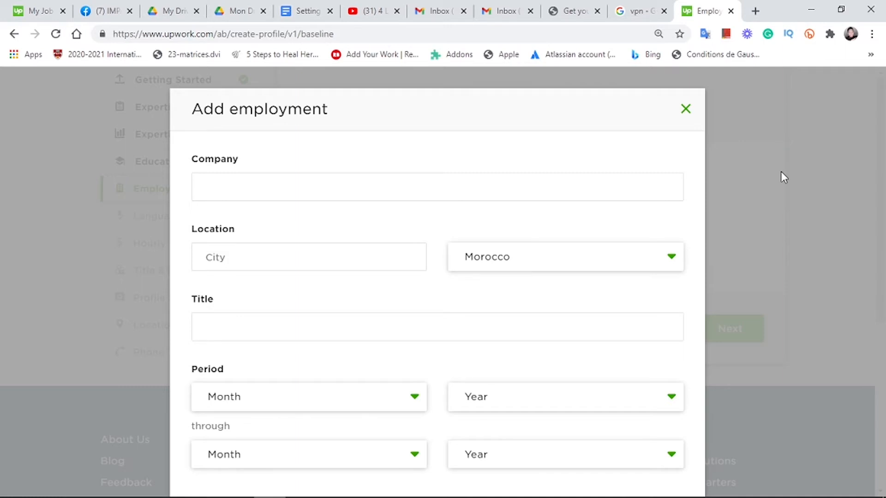
left_click(686, 110)
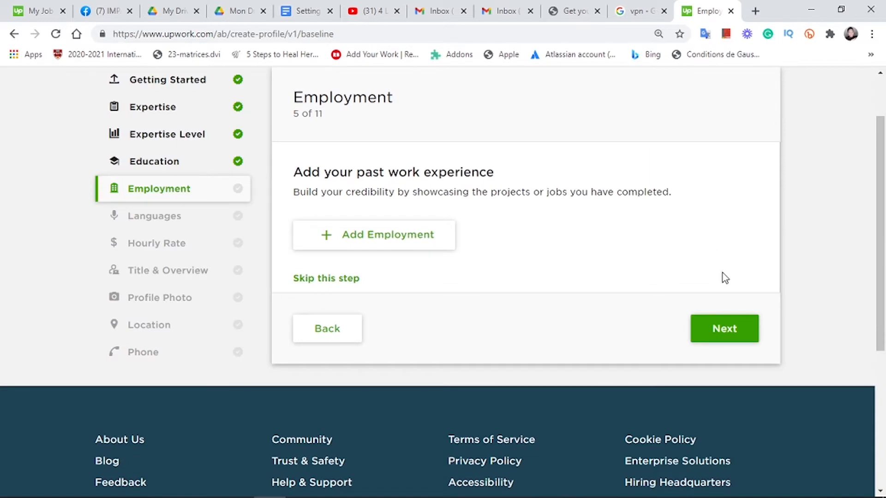
left_click(719, 329)
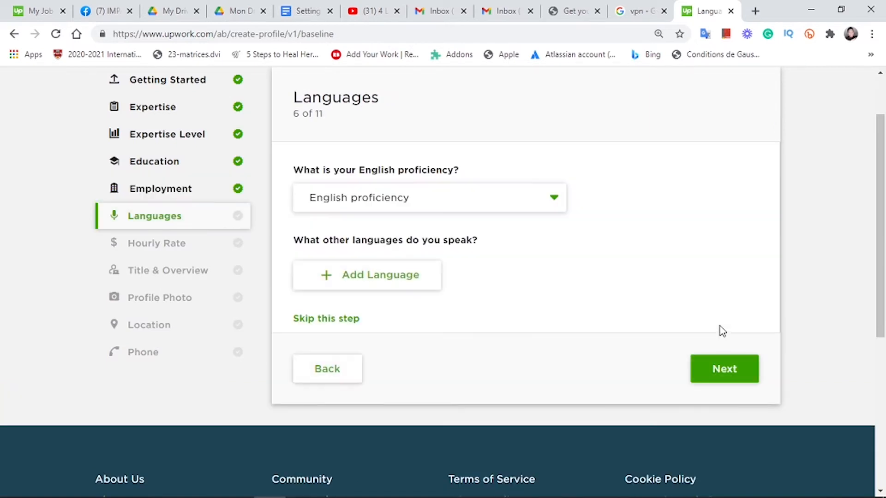
Step: Set the English proficiency to Native or Bilingual and add French with Conversational proficiency
left_click_drag(882, 152, 883, 147)
scroll(883, 148, "up", 1)
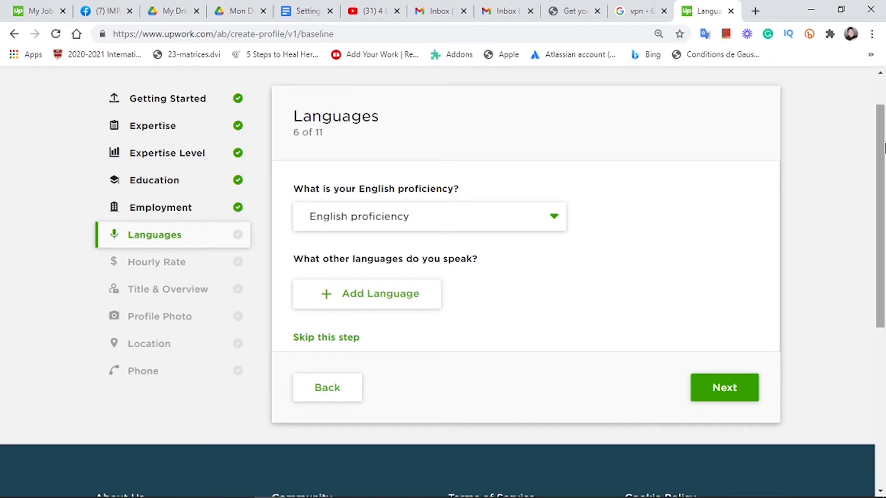
left_click(537, 226)
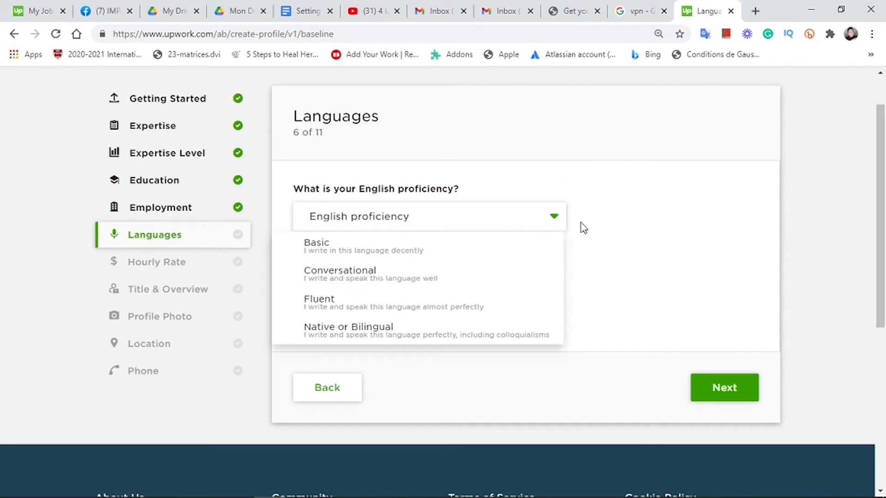
left_click(473, 328)
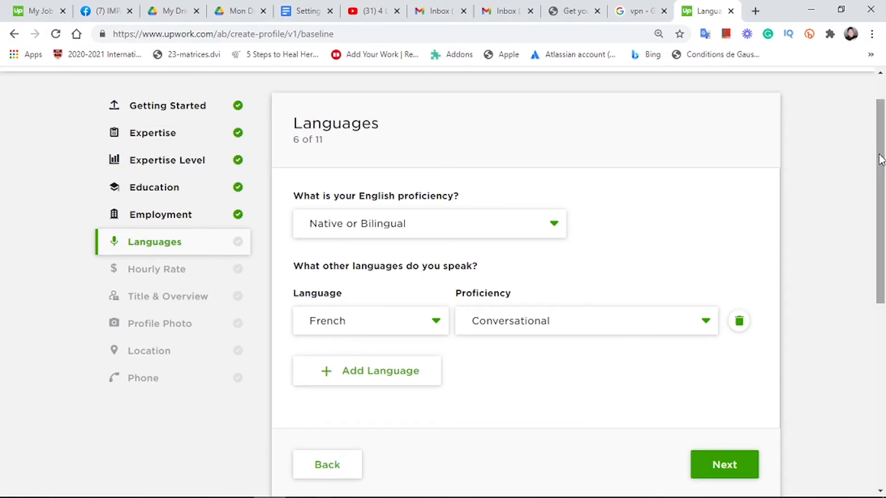
Step: Look at the available languages, keep French selected, and continue to the Hourly Rate section
left_click(436, 325)
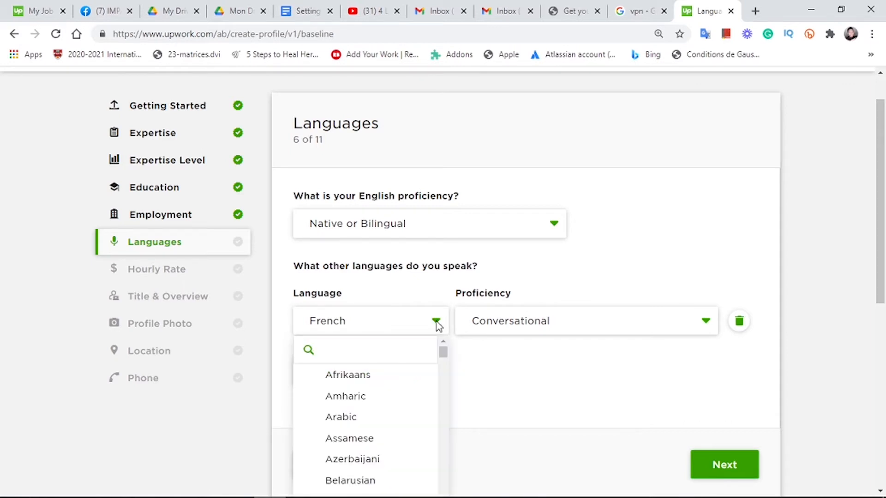
scroll(710, 256, "down", 2)
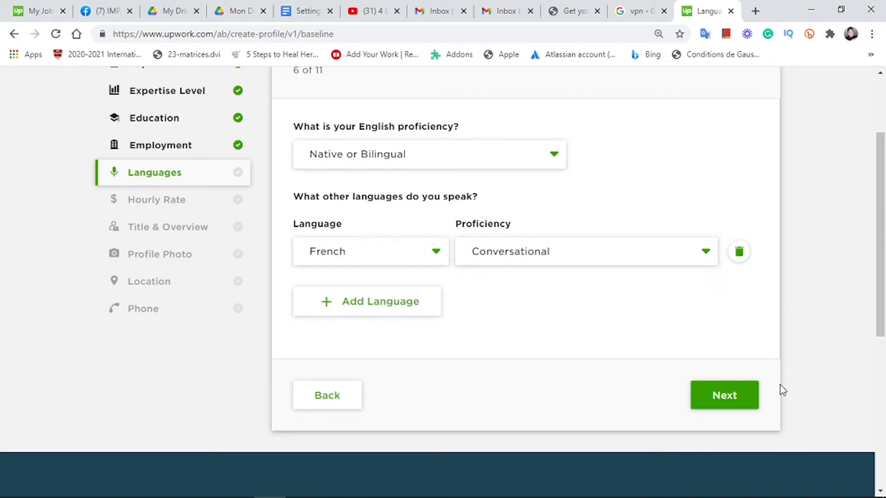
left_click(724, 399)
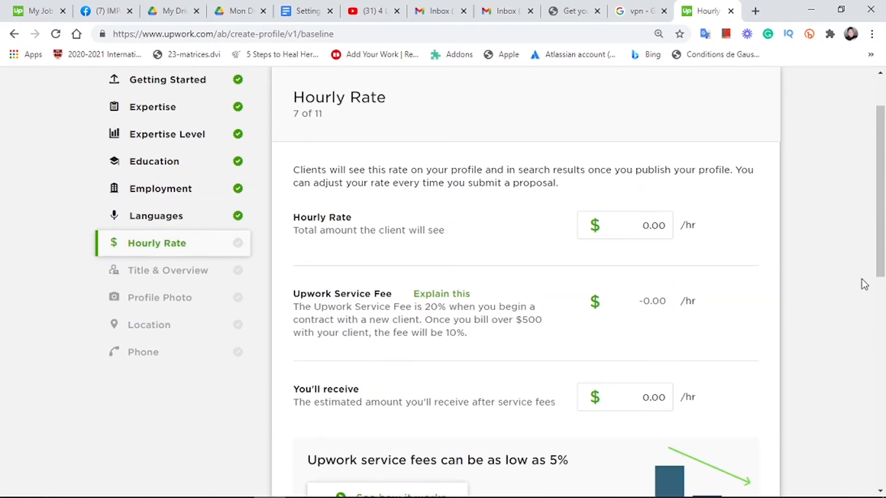
Step: Set the hourly rate clients will see to $15 per hour
mouse_move(882, 181)
left_mouse_down()
mouse_move(882, 200)
mouse_move(884, 180)
left_mouse_up()
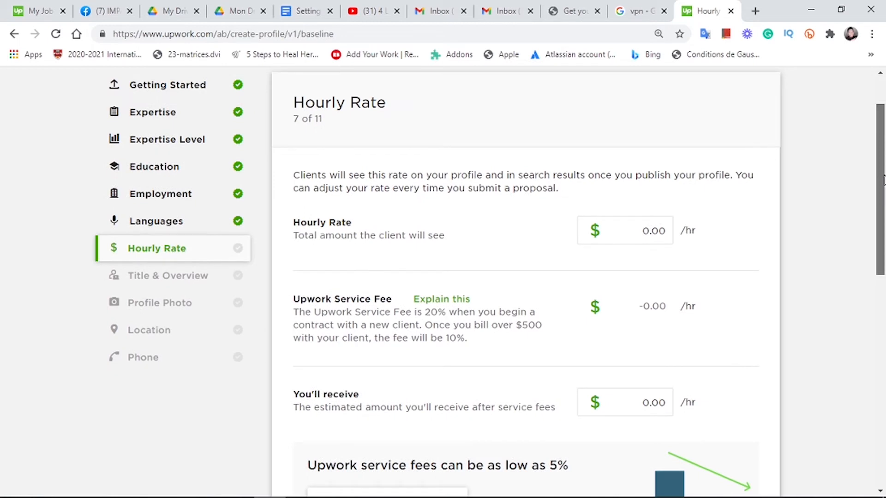
left_click(659, 234)
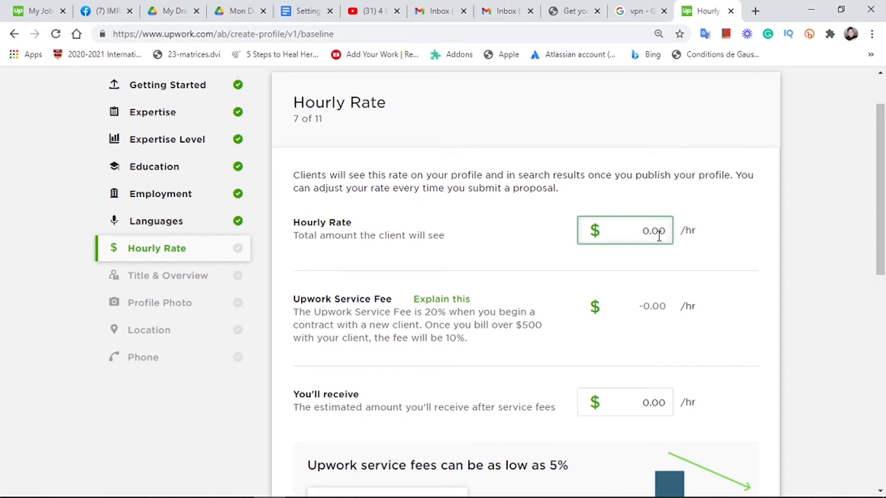
key("BackSpace")
key("BackSpace")
key("BackSpace")
key("BackSpace")
type("10")
key("BackSpace")
key("BackSpace")
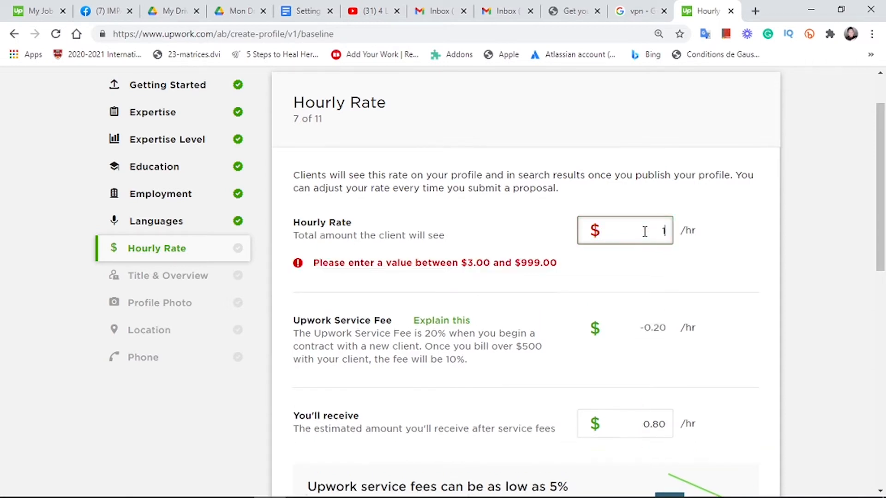
type("15")
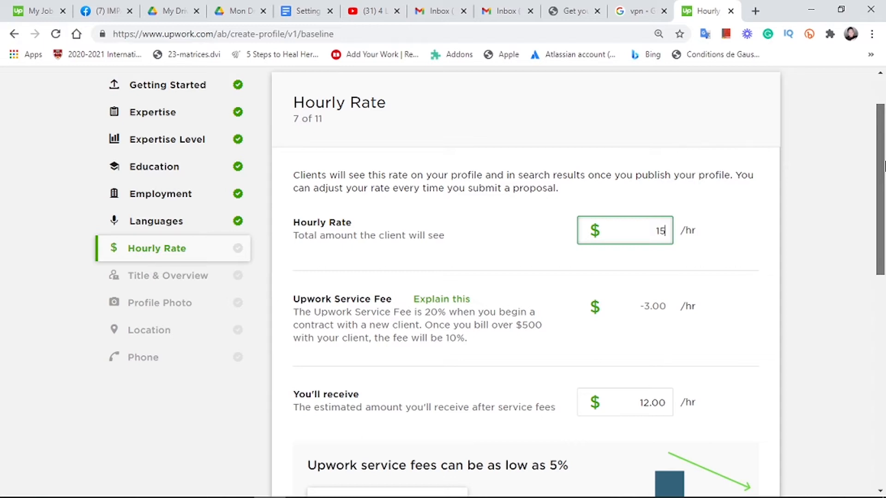
Step: Review the service fee and estimated earnings, and continue to the Title & Overview section
left_click_drag(881, 166, 883, 193)
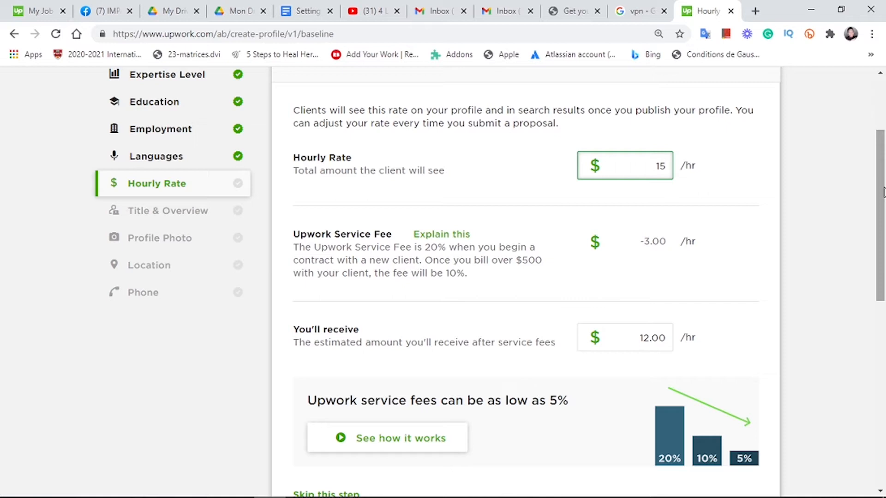
left_click_drag(883, 193, 883, 243)
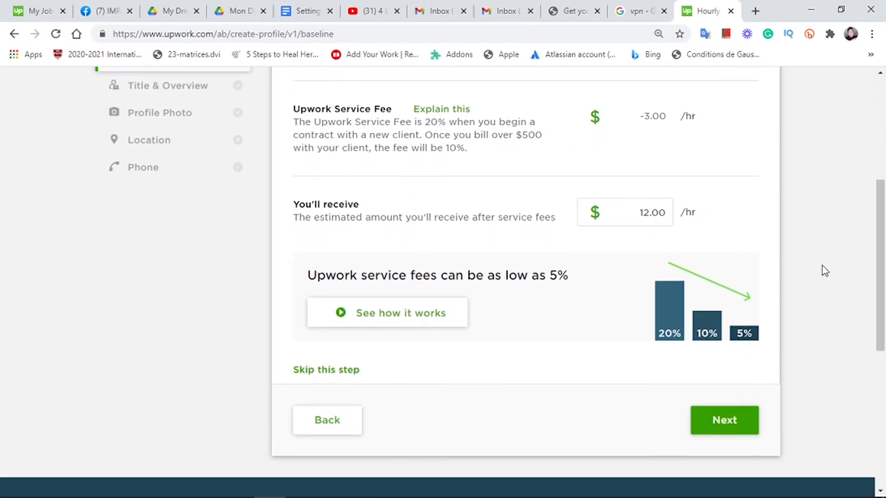
left_click(734, 416)
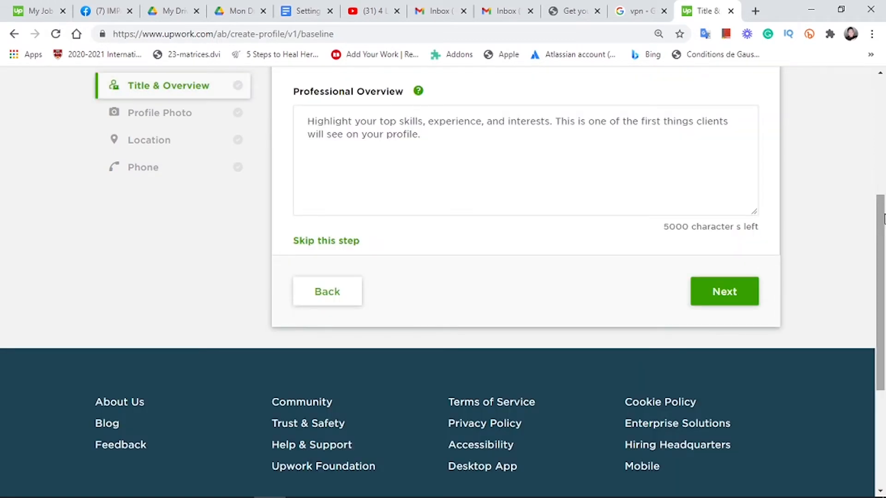
Step: Review the Title & Overview fields, check the profile setup notes in Google Docs, and return to the Upwork form
left_click_drag(883, 219, 881, 139)
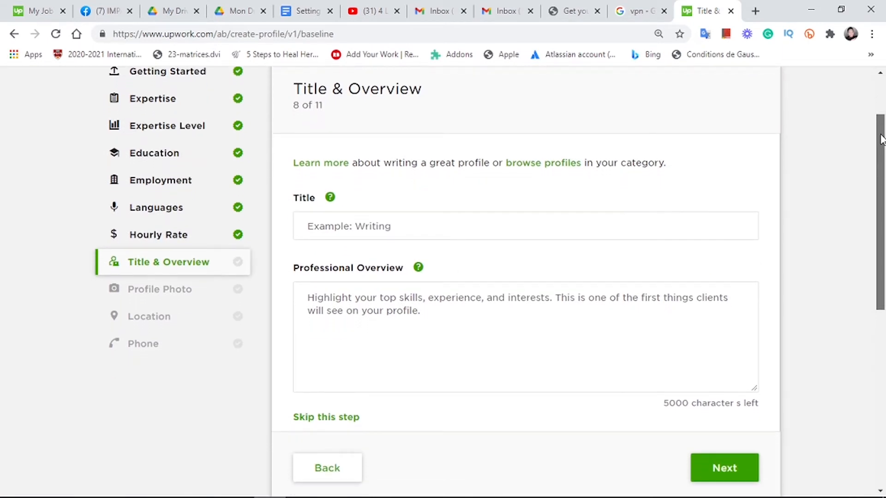
mouse_move(600, 493)
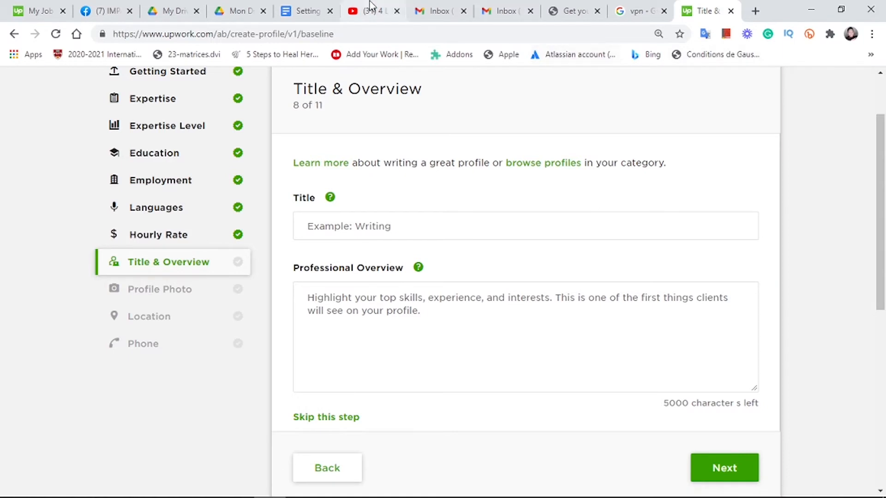
left_click(299, 14)
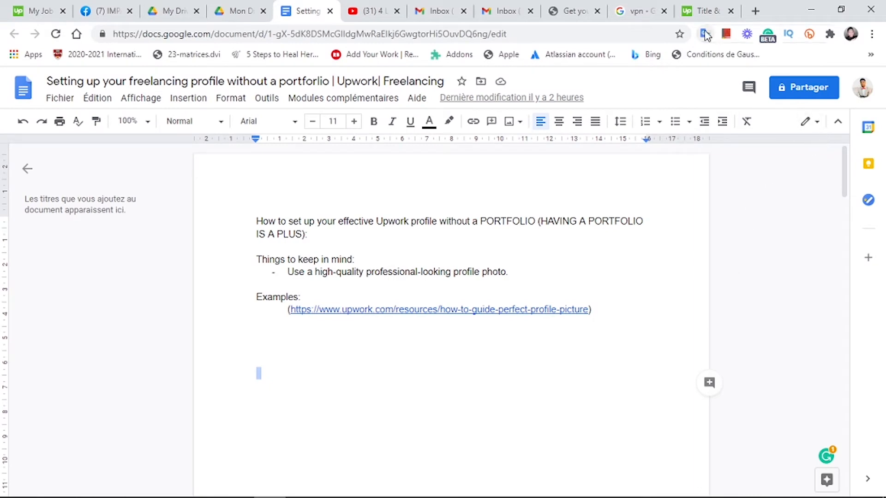
left_click(701, 14)
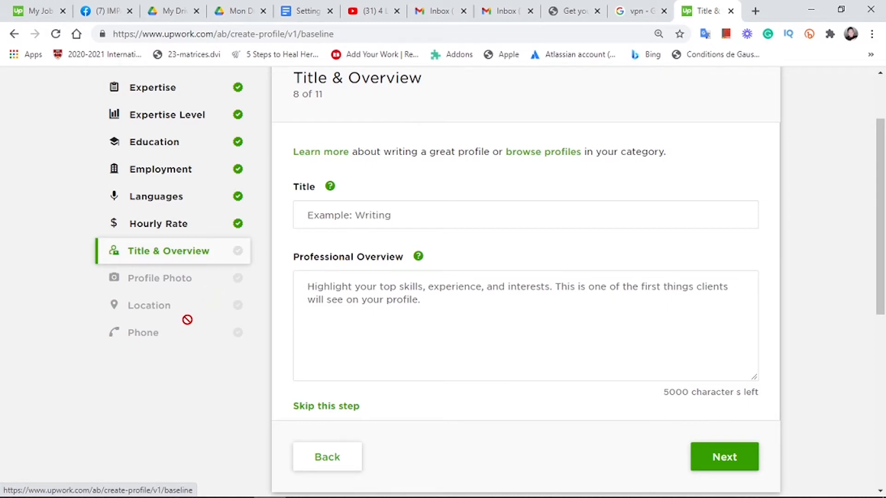
Step: Read Upwork's guide to the perfect profile picture, linked in the notes, including its do versus don't photo examples
left_click(303, 14)
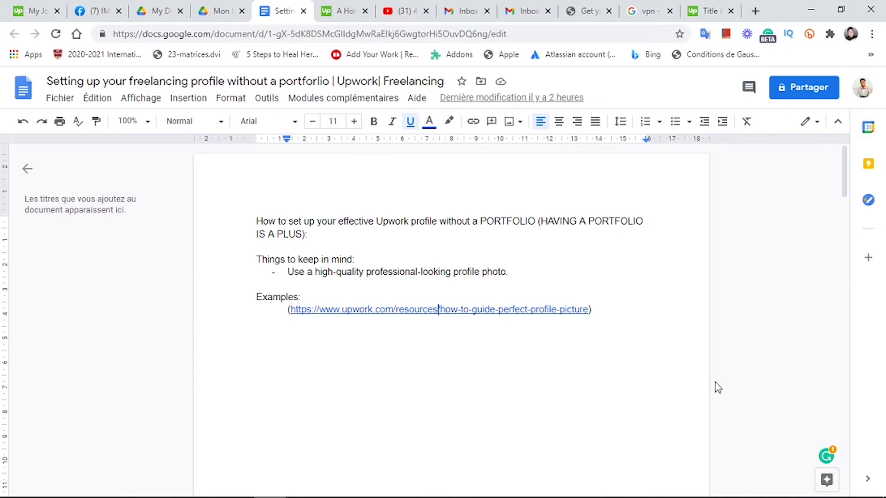
left_click(334, 10)
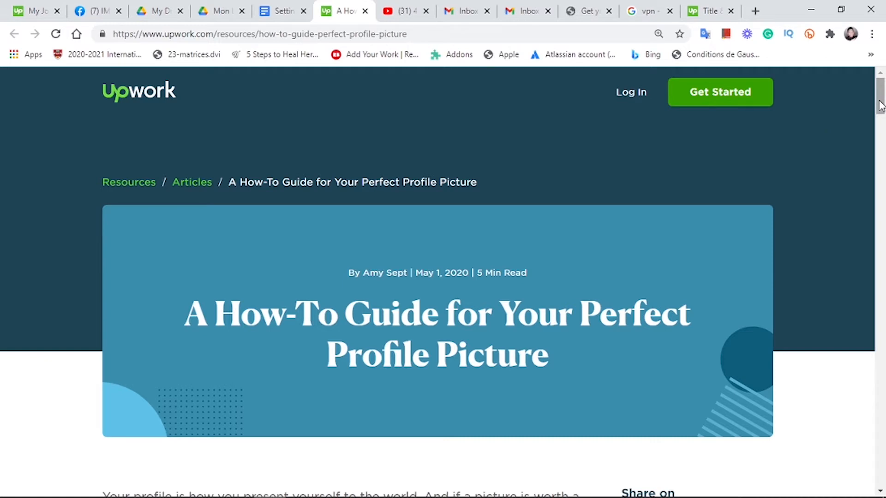
left_click_drag(881, 105, 881, 143)
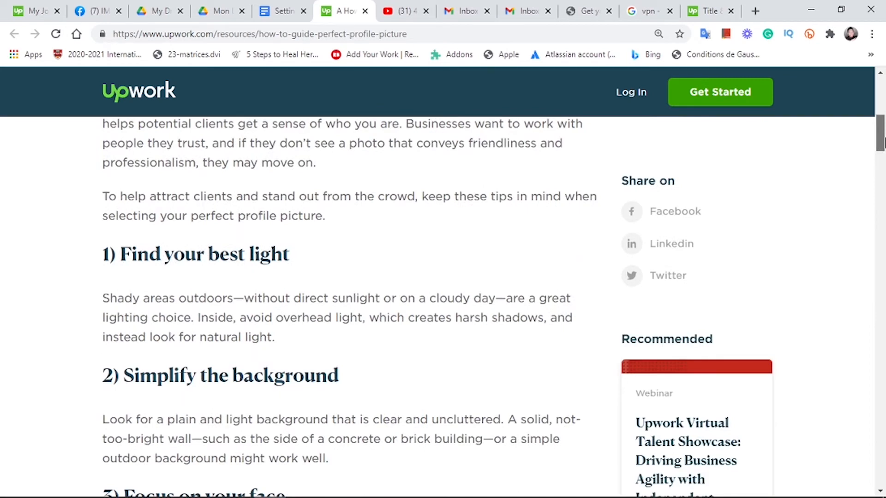
left_click_drag(882, 143, 882, 203)
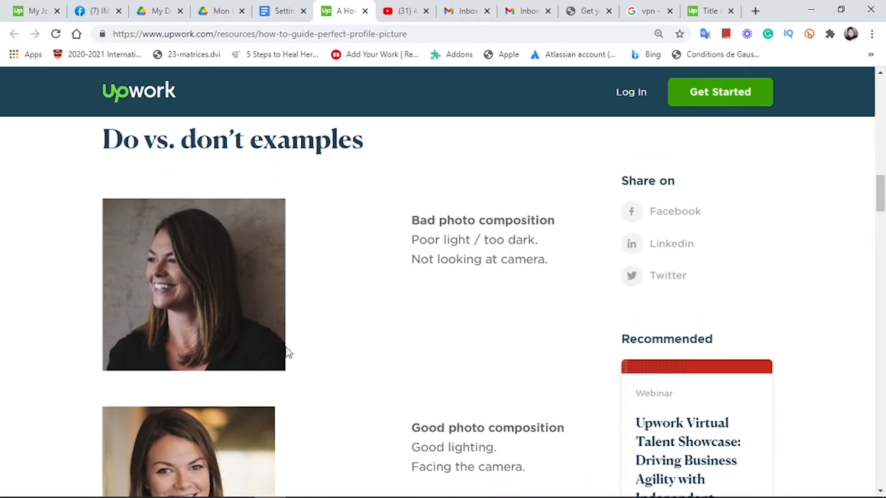
left_click_drag(883, 203, 883, 217)
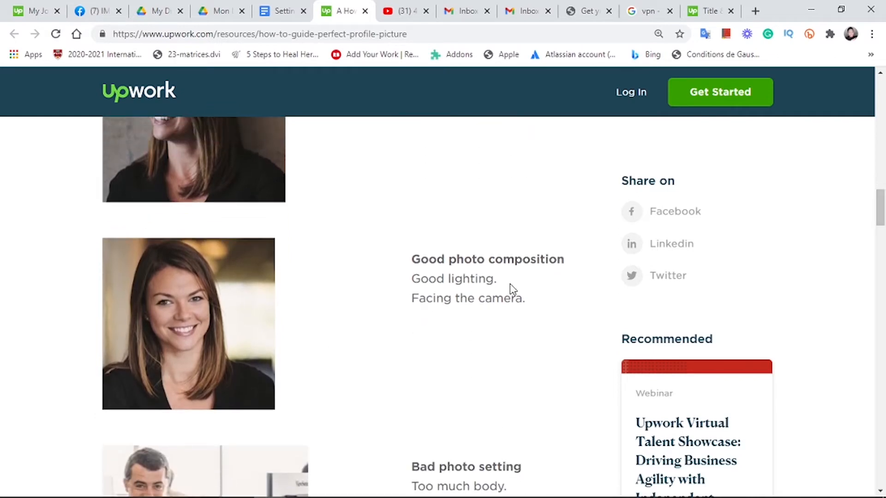
left_click_drag(883, 217, 883, 256)
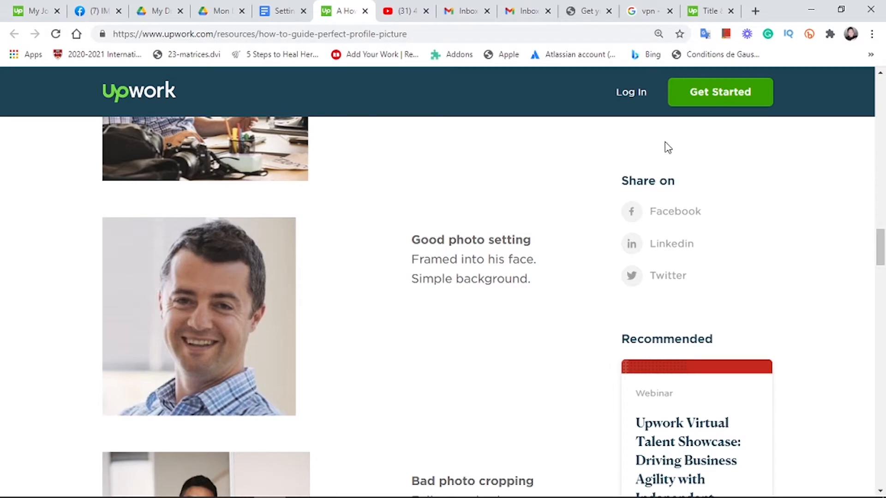
Step: Read the notes on eye-catching titles, and examine the title and overview of the existing freelancer profile's All work view
left_click(287, 11)
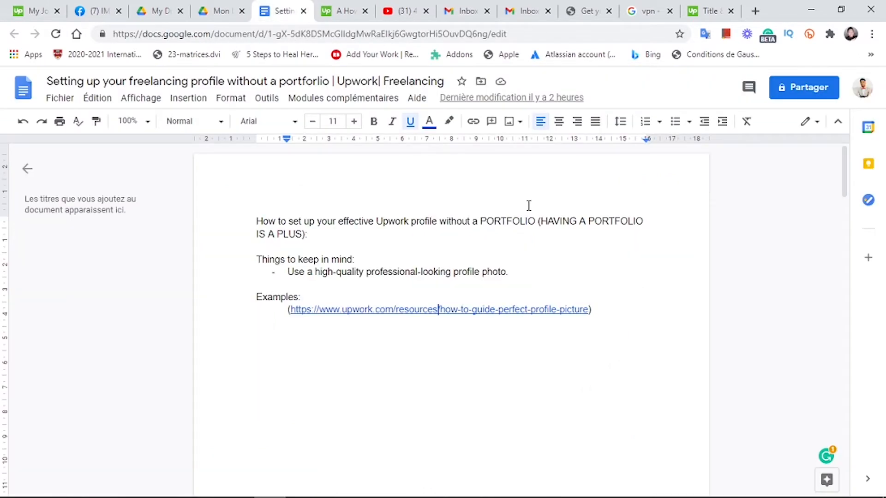
left_click_drag(847, 160, 851, 226)
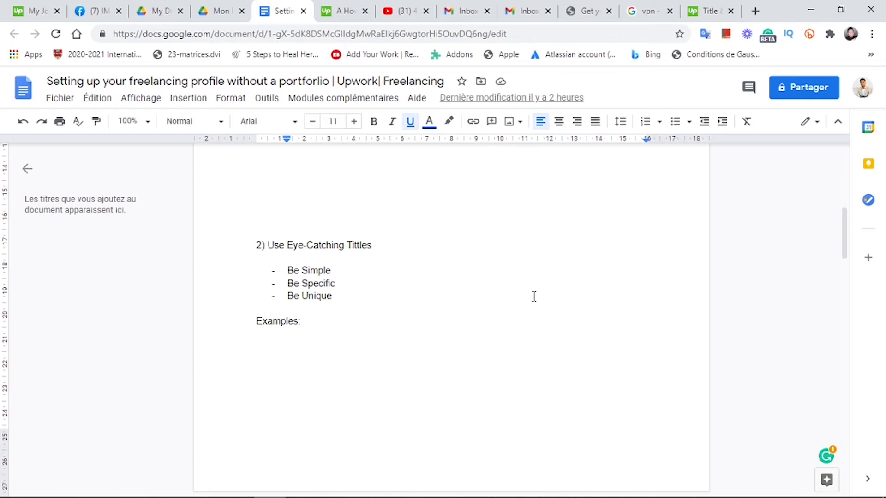
left_click(30, 12)
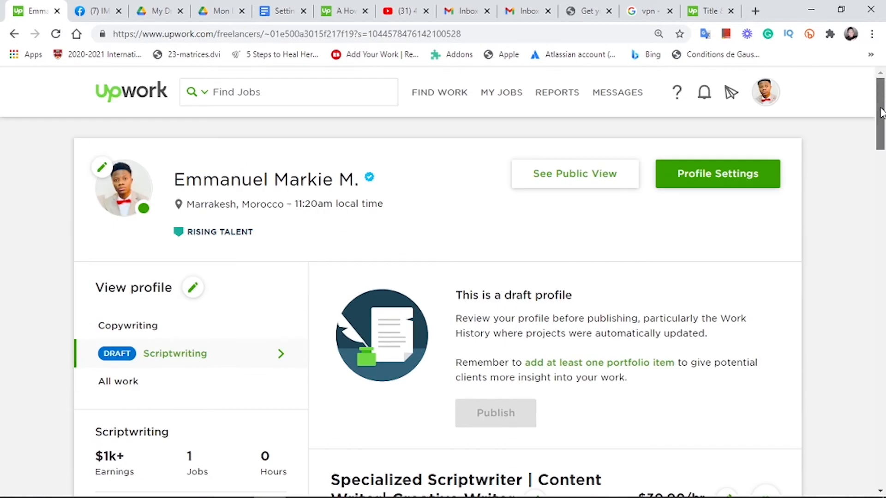
scroll(881, 113, "down", 2)
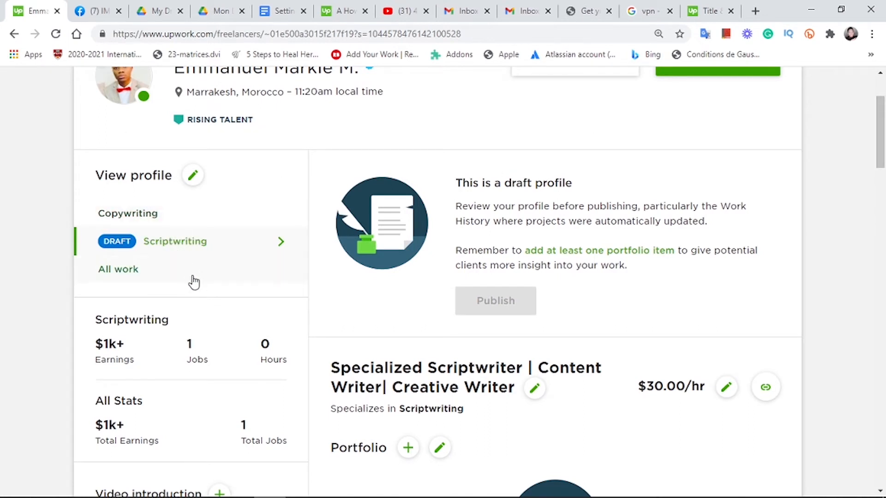
left_click(138, 280)
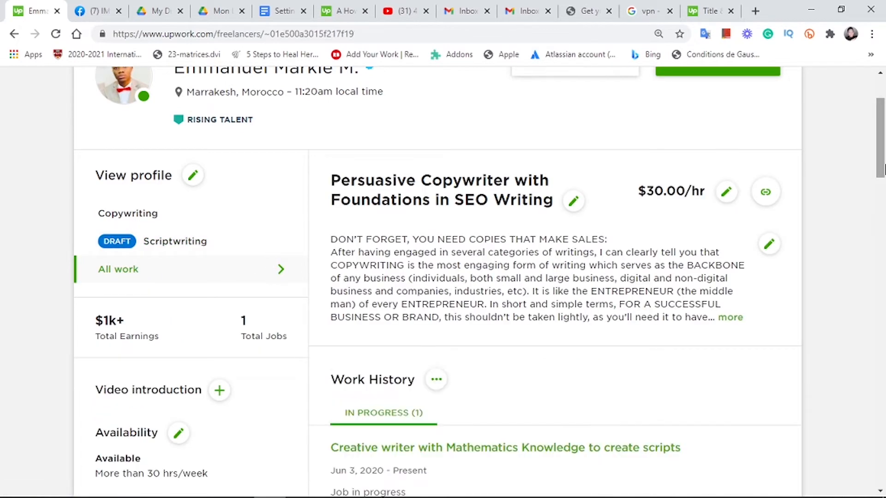
mouse_move(885, 148)
left_mouse_down()
mouse_move(883, 156)
mouse_move(882, 143)
left_mouse_up()
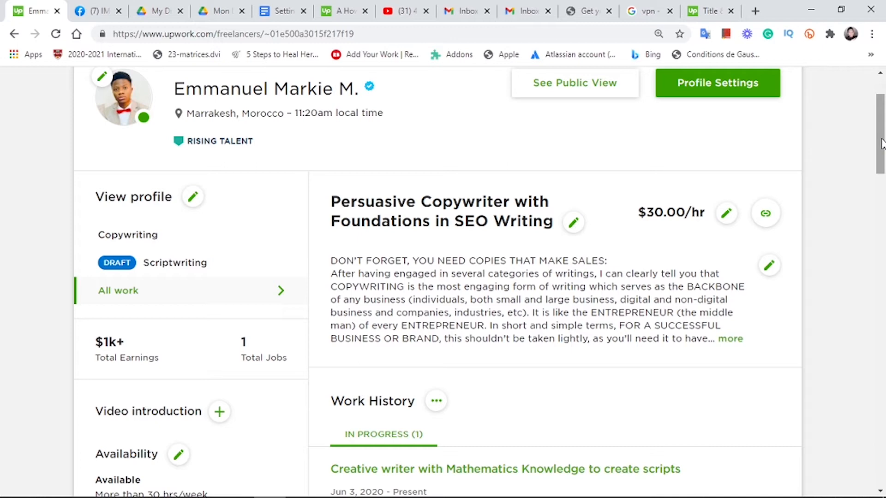
Step: Examine the title and specialization of the draft Scriptwriting profile as a further example
left_click(182, 264)
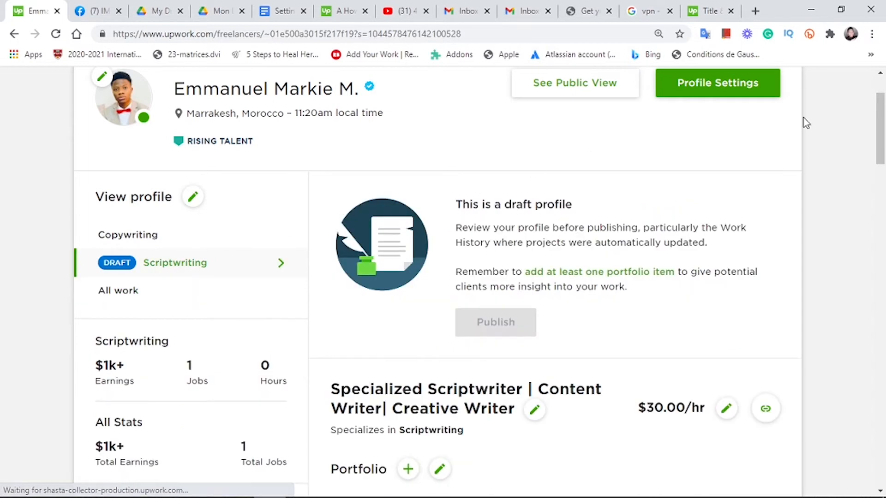
scroll(883, 103, "down", 1)
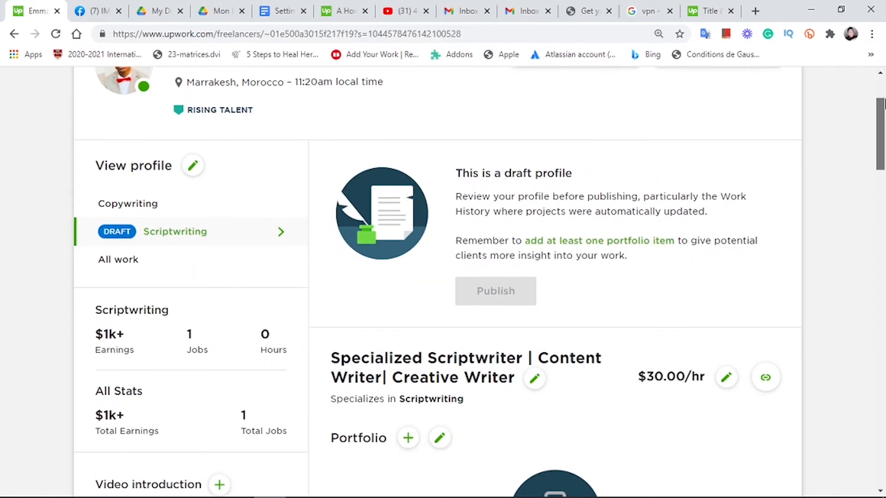
left_click_drag(883, 104, 881, 122)
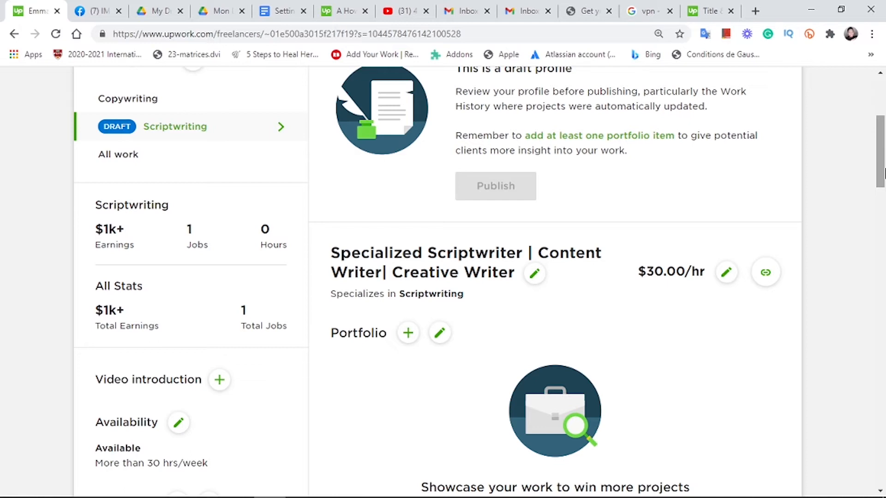
left_click_drag(883, 173, 877, 143)
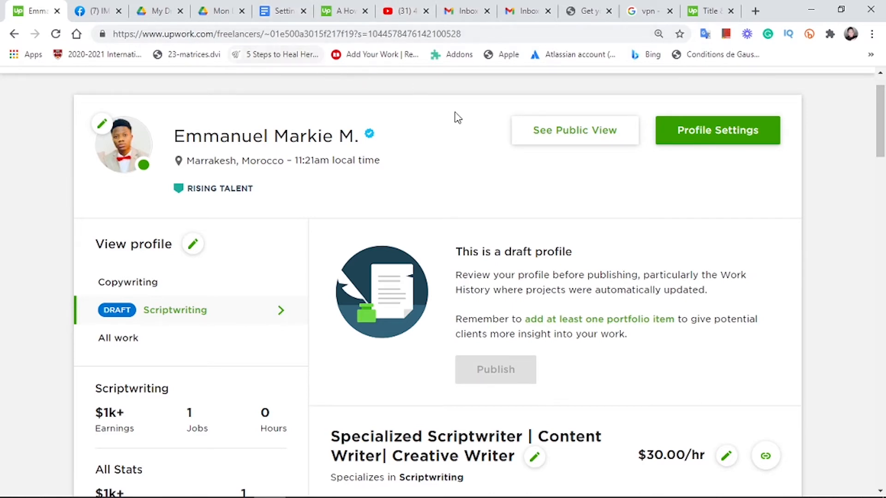
Step: Switch to the DigiTraffic + client account and search the talent listings for "creative writer"
scroll(884, 121, "up", 1)
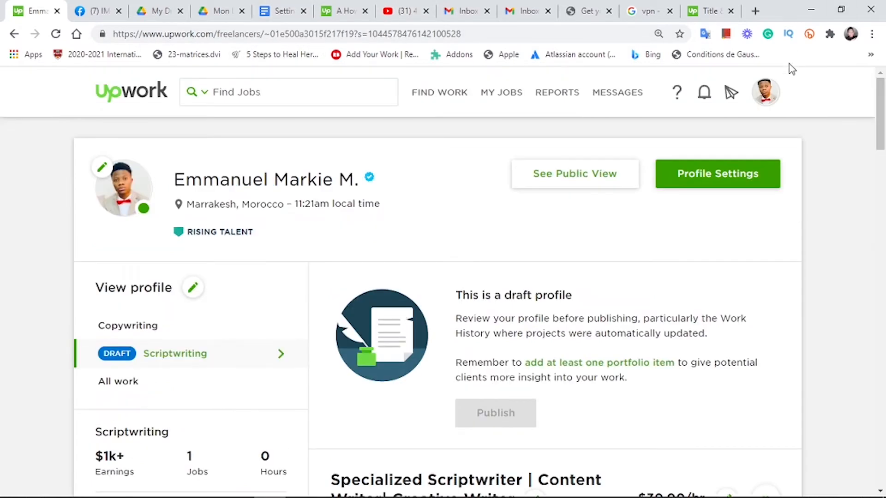
left_click(769, 95)
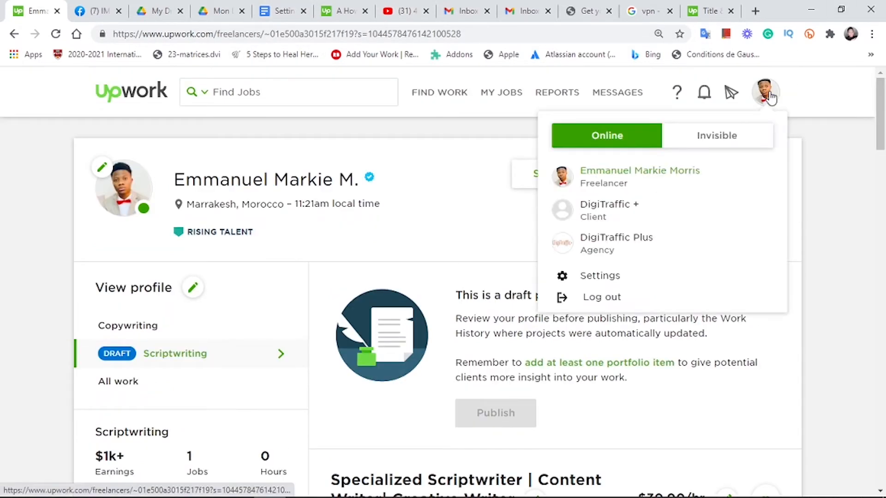
left_click(664, 209)
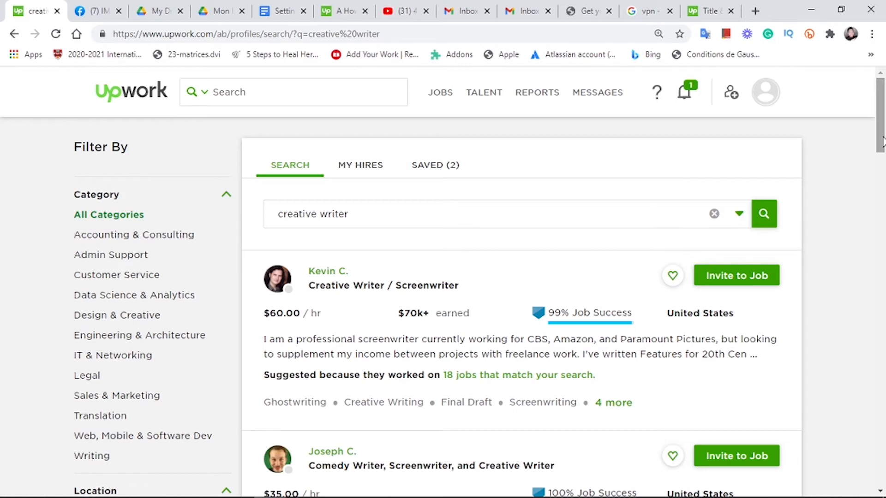
Step: Read the notes on writing a client-focused overview, and inspect the empty Title and Professional Overview fields in the profile form
key("ctrl+5")
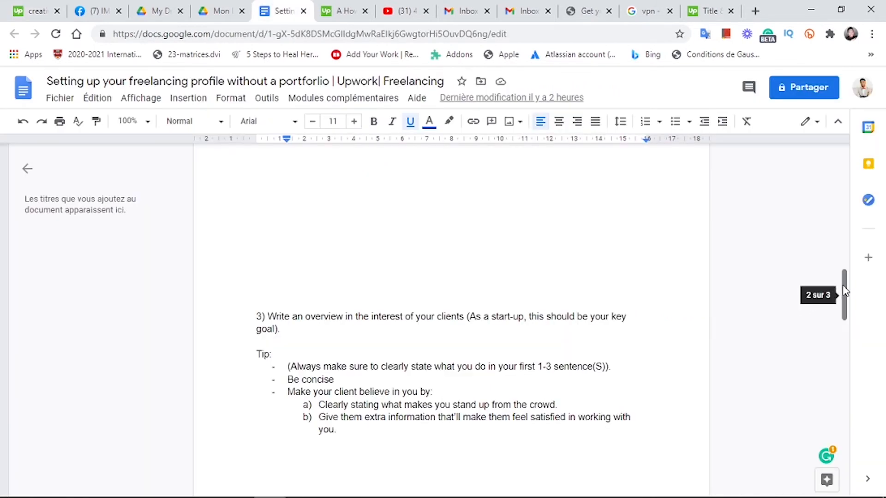
left_click(711, 11)
left_click(442, 295)
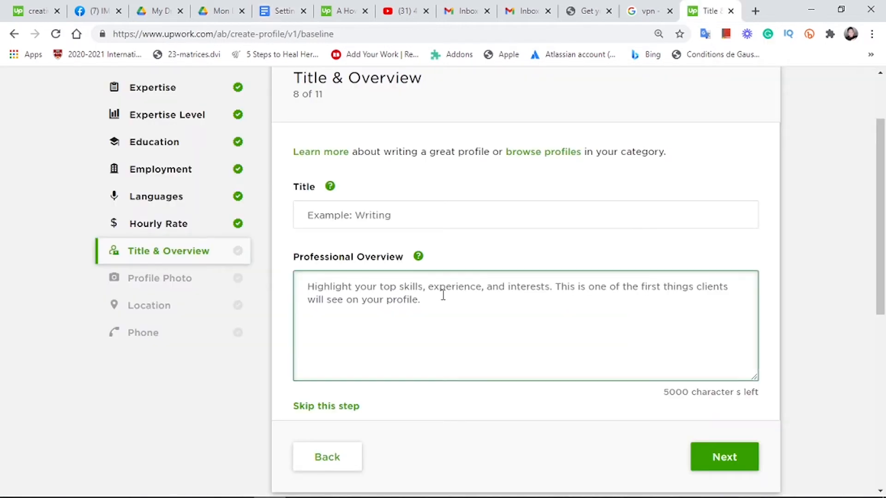
left_click(446, 232)
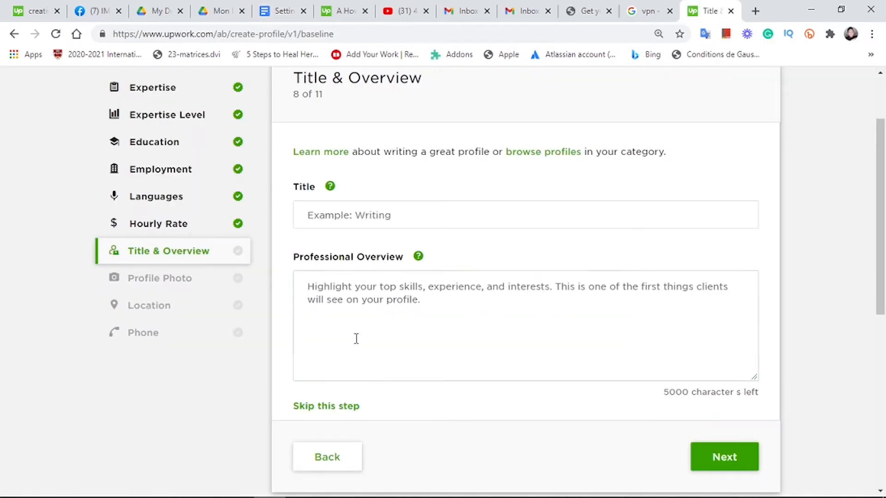
left_click(317, 306)
left_click(441, 253)
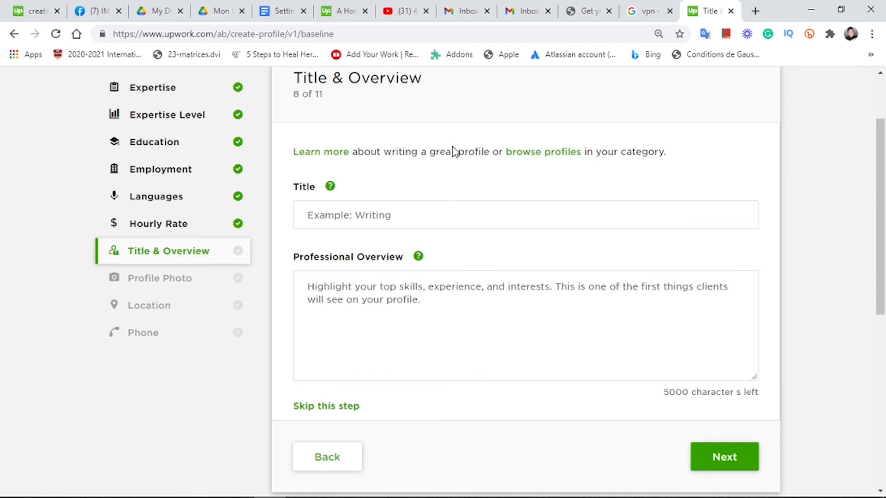
left_click(510, 313)
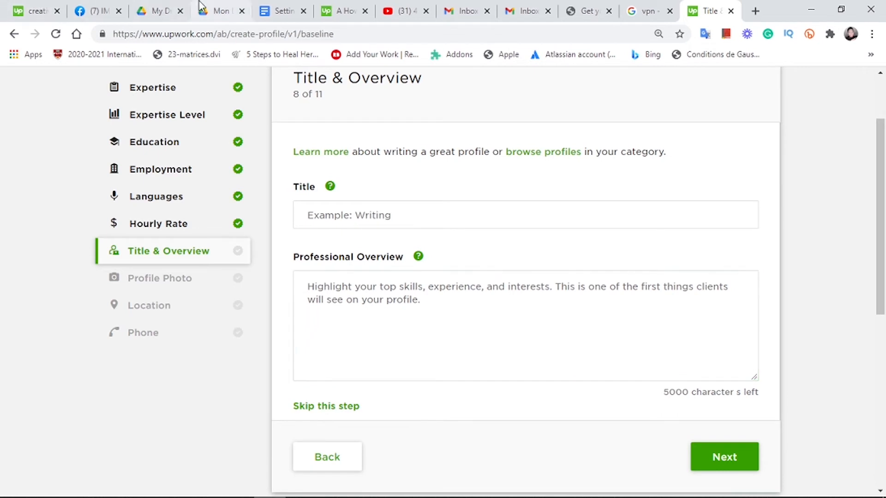
Step: Reread the overview tips in the notes, and compare them with the titles and overviews of freelancers in the creative writer results
left_click(275, 10)
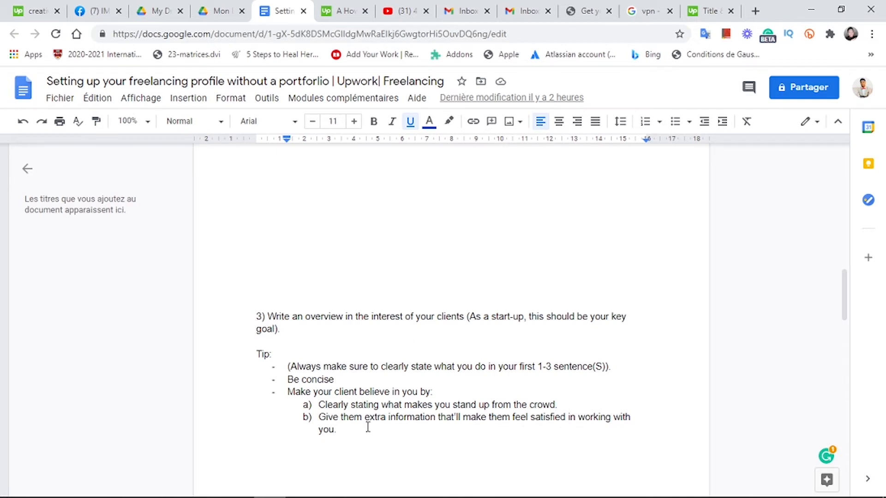
double_click(399, 417)
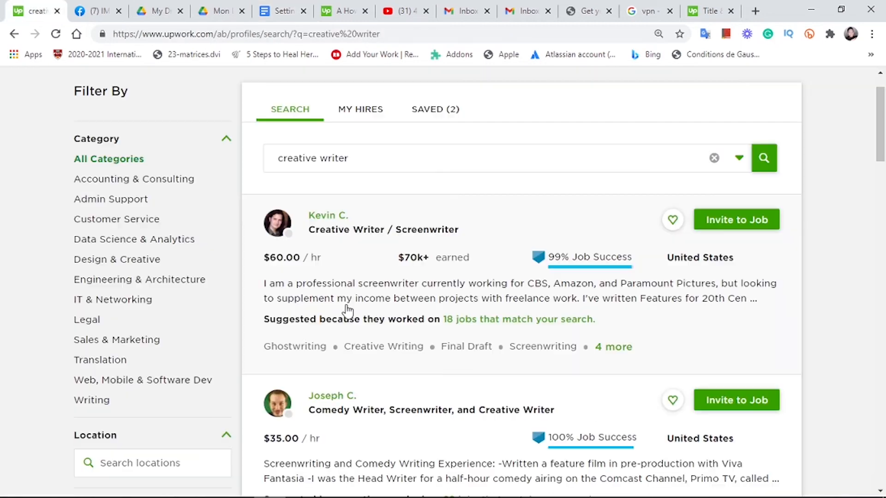
key("ctrl+1")
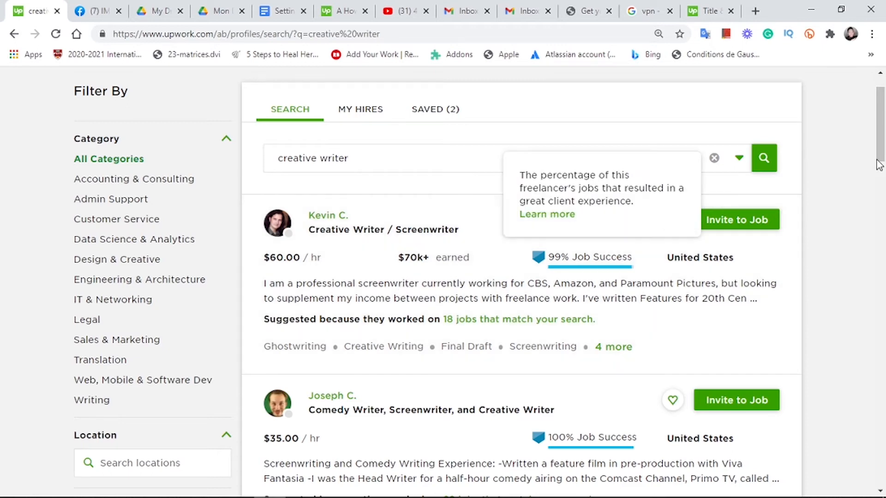
left_click_drag(881, 144, 882, 167)
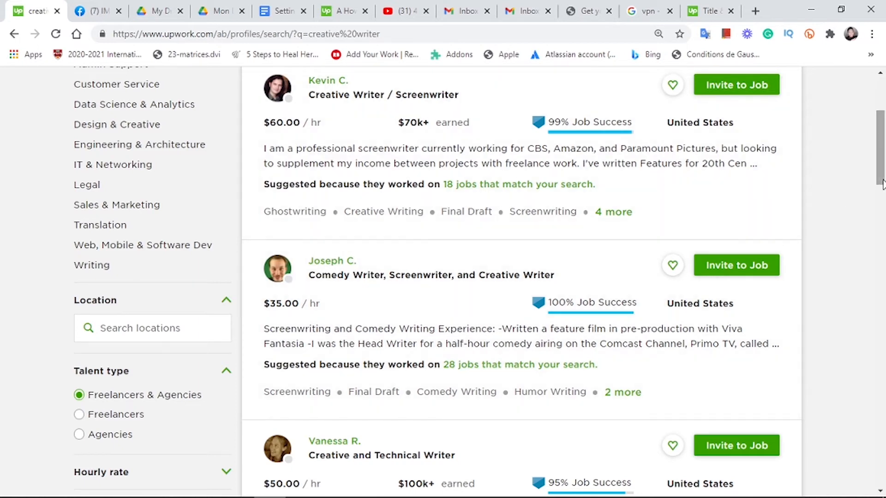
scroll(882, 189, "down", 3)
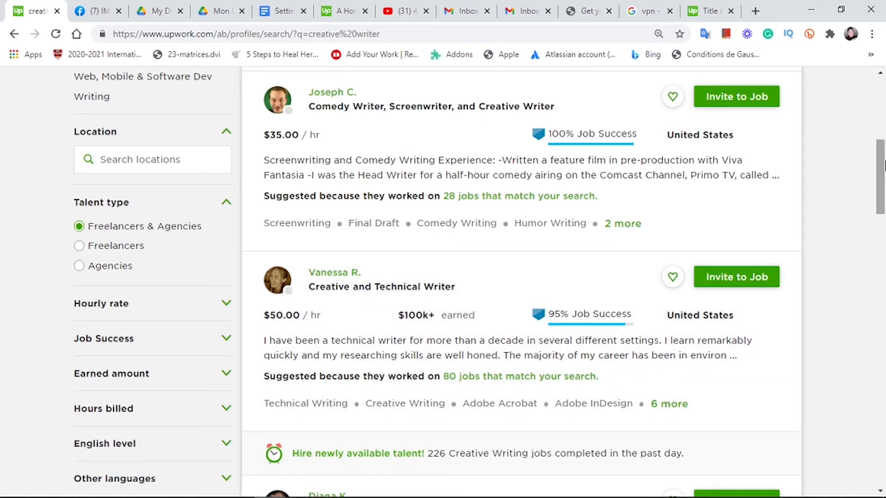
Step: Switch to the freelancer account and bring up the full overview text of the Scriptwriting profile
left_click_drag(880, 175, 864, 39)
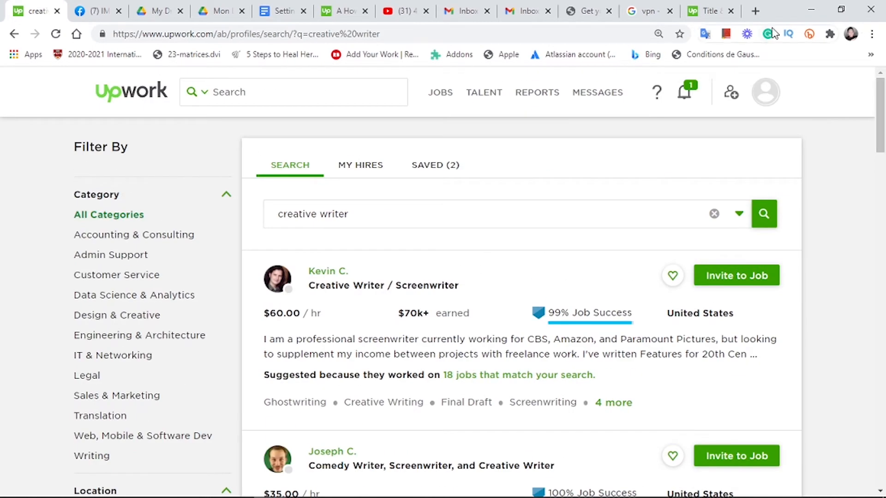
left_click(767, 104)
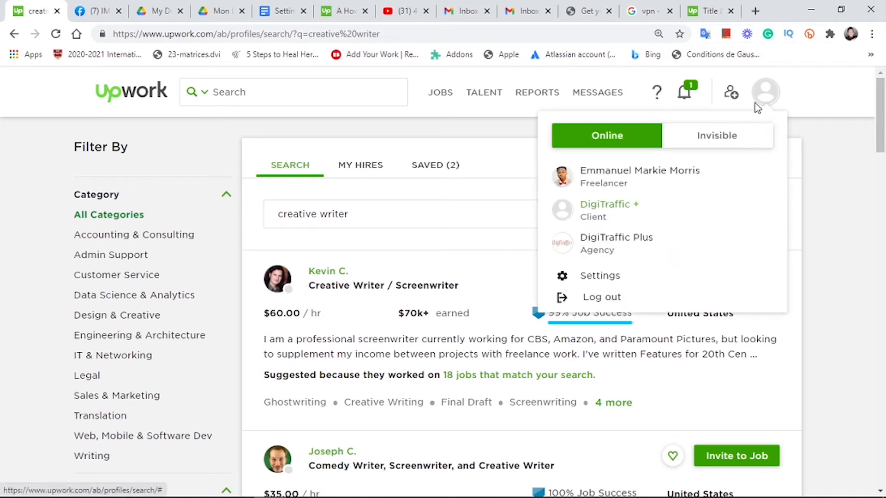
left_click(678, 185)
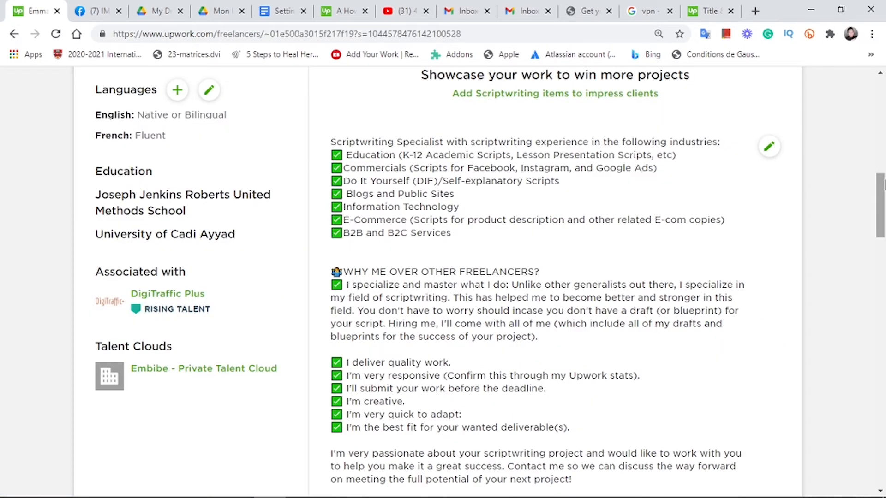
mouse_move(884, 185)
left_mouse_down()
mouse_move(883, 112)
mouse_move(883, 188)
left_mouse_up()
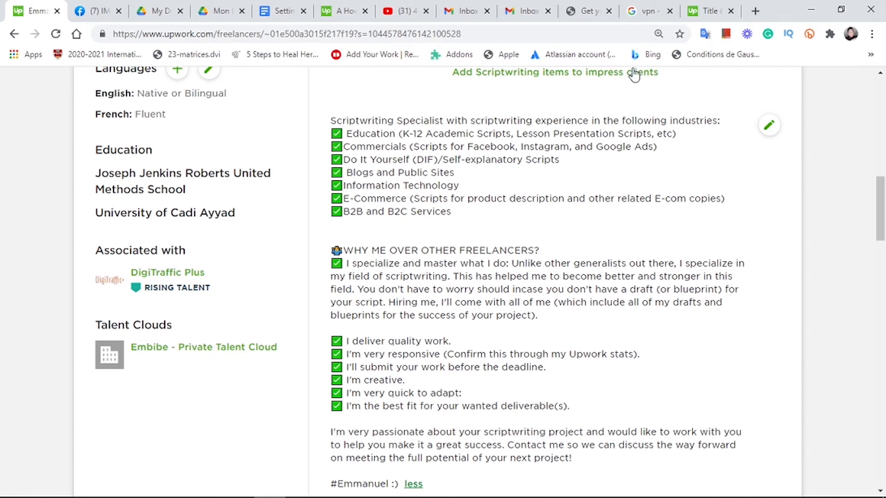
Step: Compare the opening sentence and industry list of the Scriptwriting overview with the notes' tips on clarity and conciseness
left_click(267, 9)
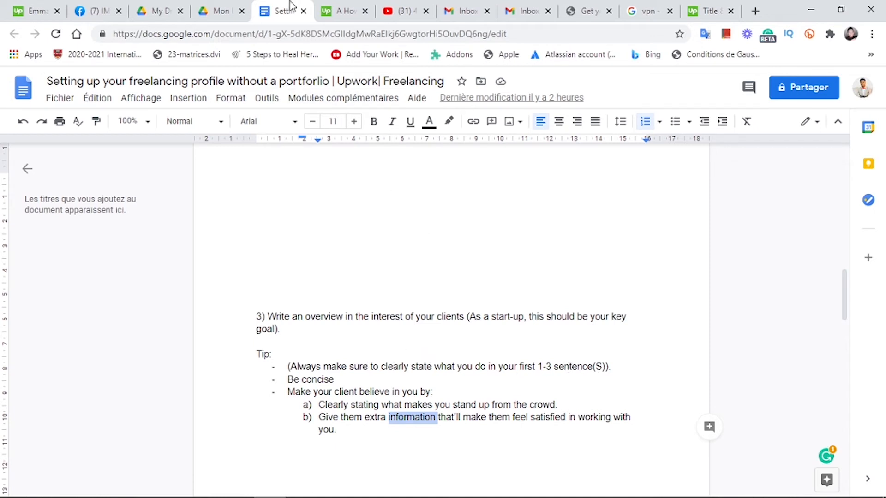
left_click(40, 10)
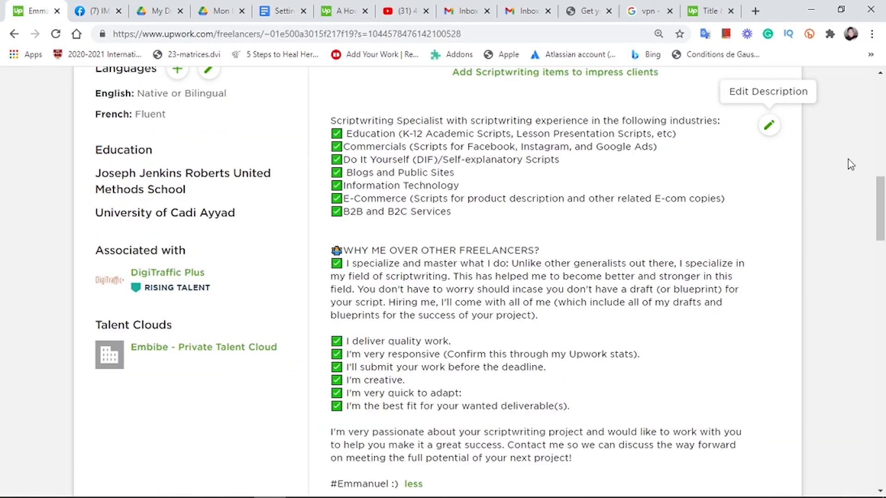
left_click_drag(884, 187, 883, 177)
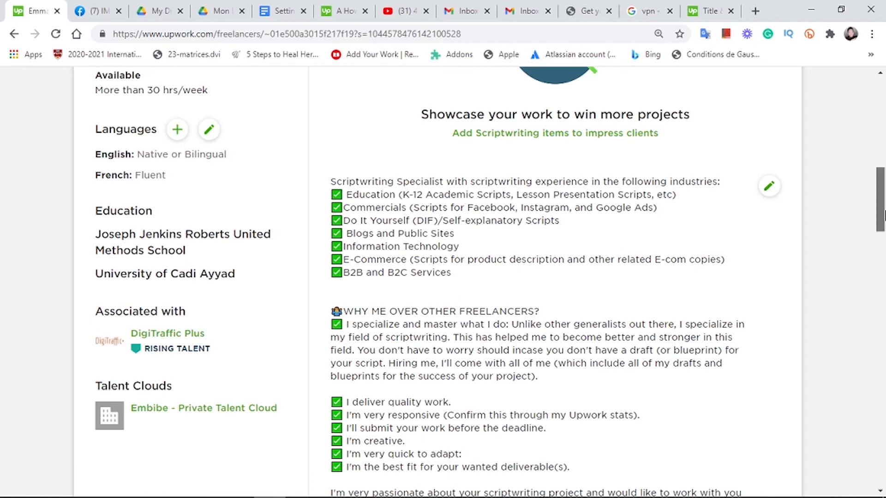
left_click_drag(883, 216, 884, 210)
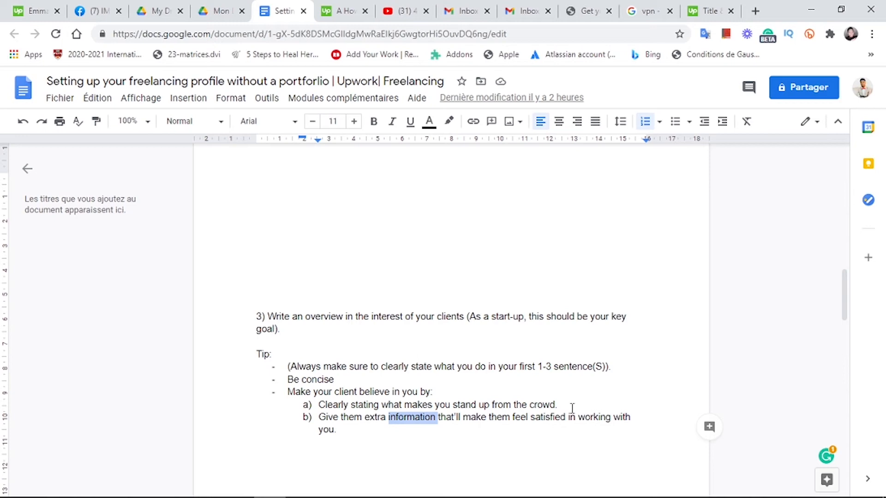
left_click(47, 8)
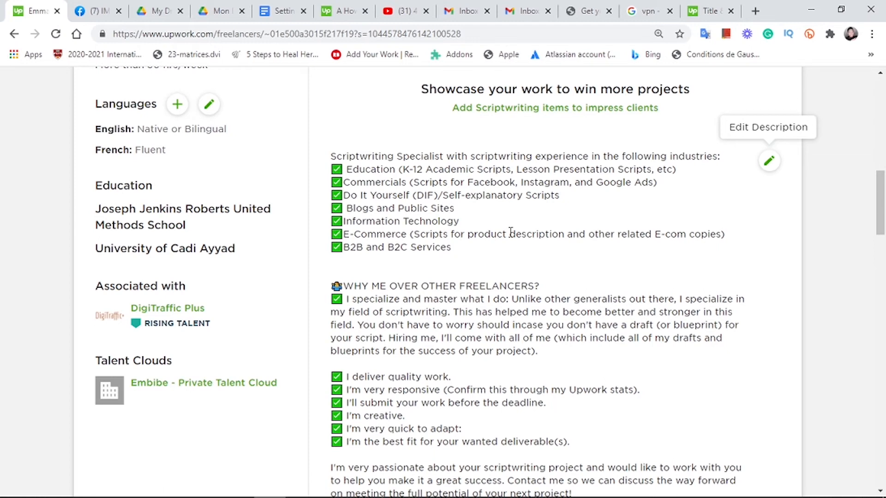
left_click(259, 7)
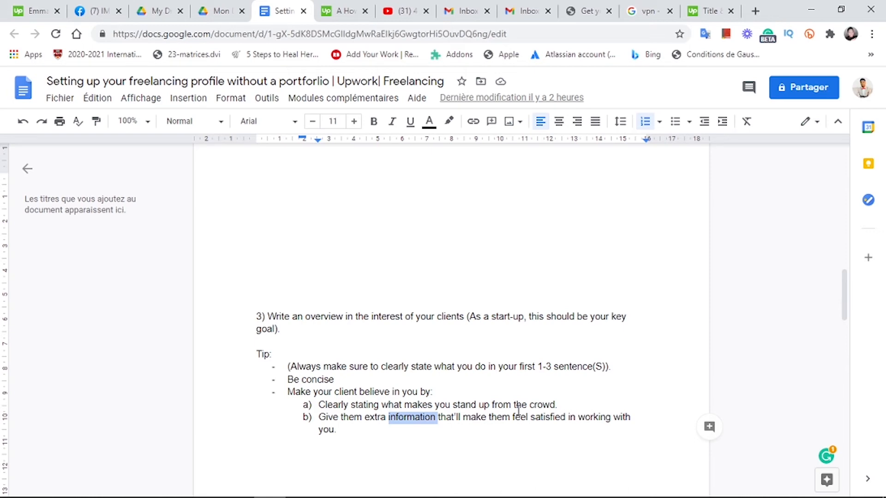
Step: Check the overview's "Why me over other freelancers?" section and closing paragraph against the notes' tips on standing out and satisfying clients
left_click(30, 11)
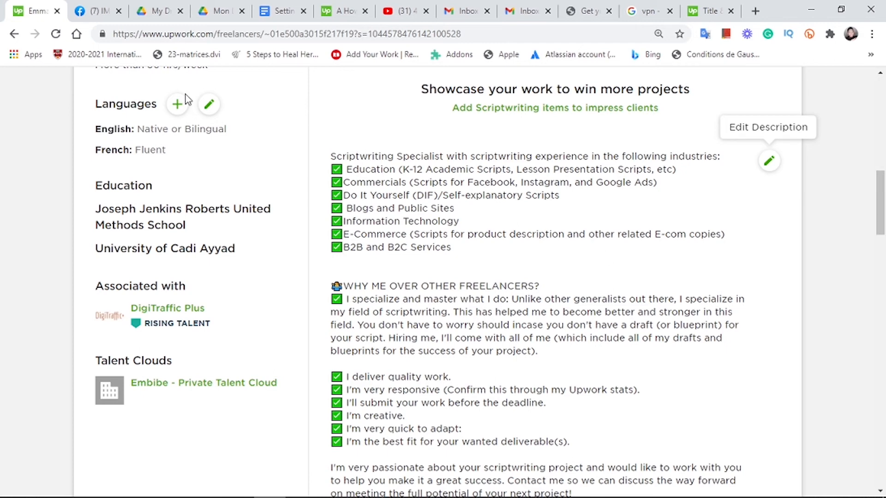
left_click(282, 11)
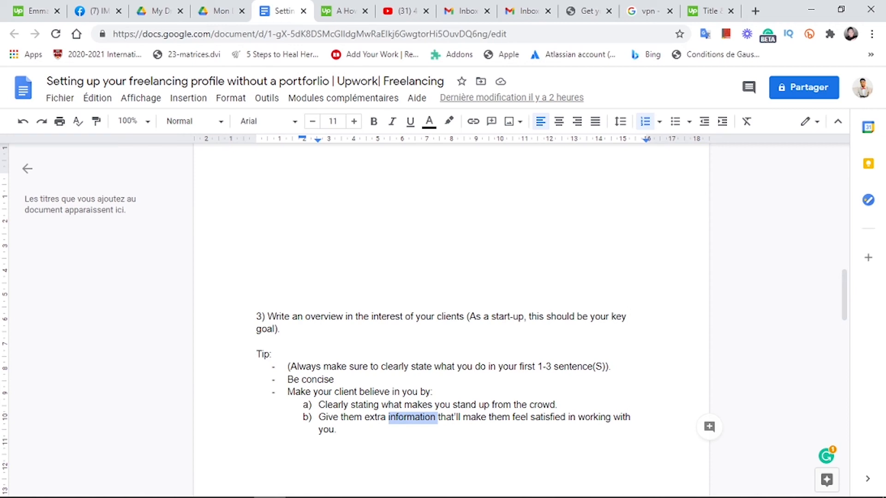
mouse_move(550, 491)
left_click(524, 485)
left_click(30, 13)
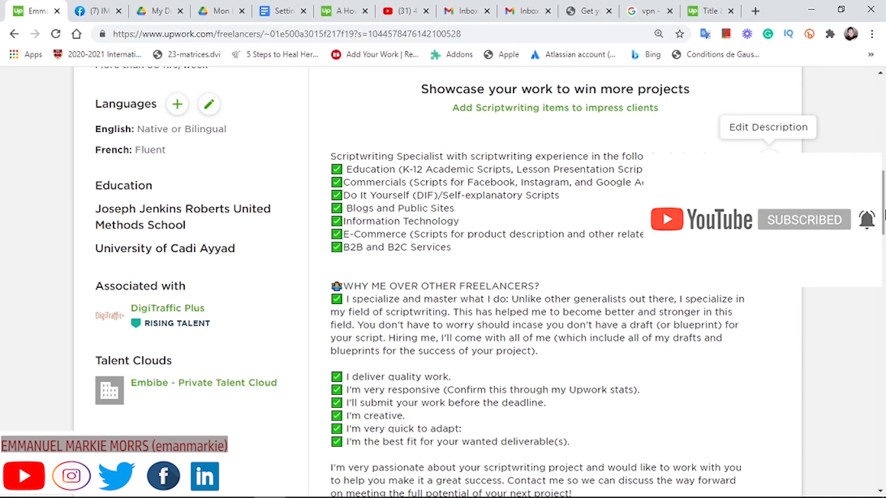
left_click_drag(883, 215, 883, 226)
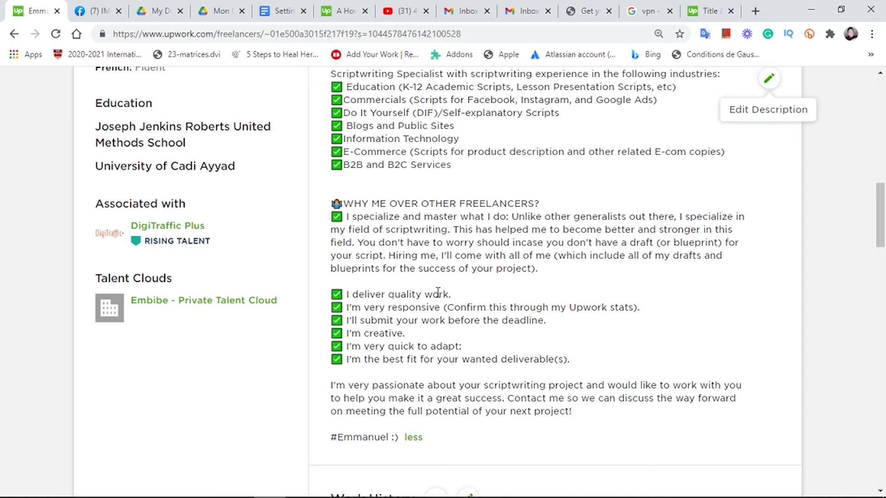
left_click_drag(881, 227, 881, 241)
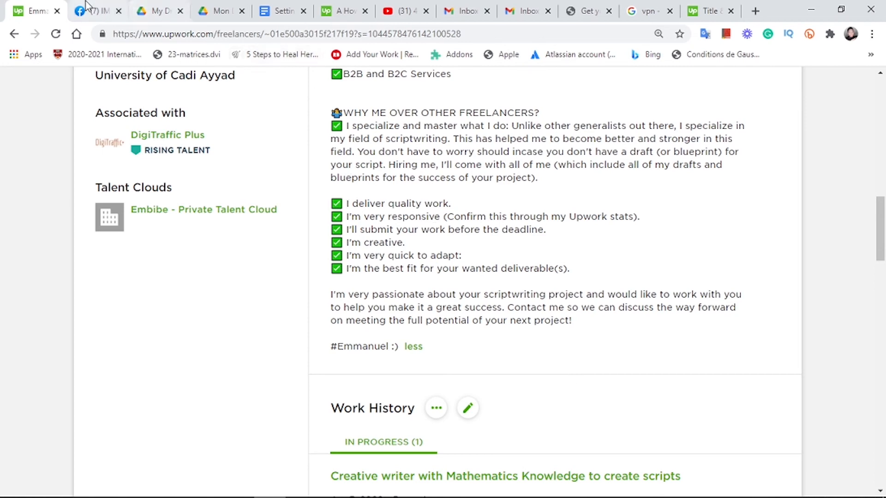
left_click(286, 6)
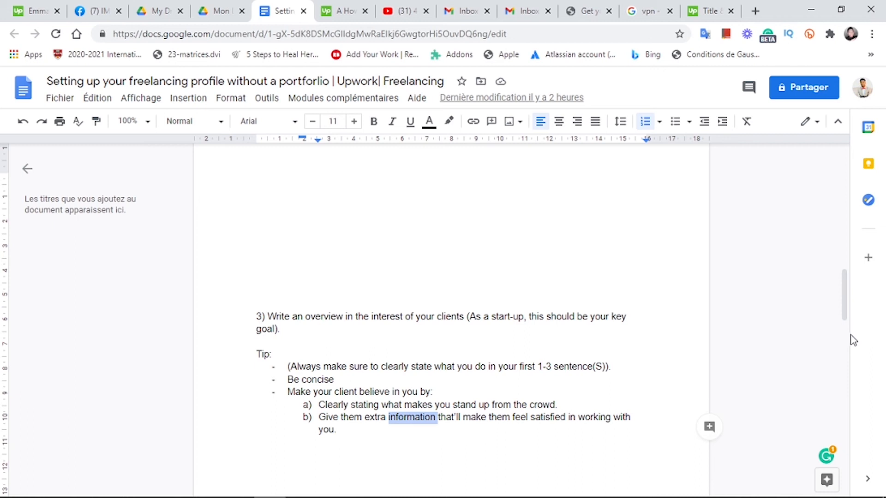
Step: Skip the Title & Overview and Profile Photo stages of the new profile form to reach the Location stage
key("ctrl+9")
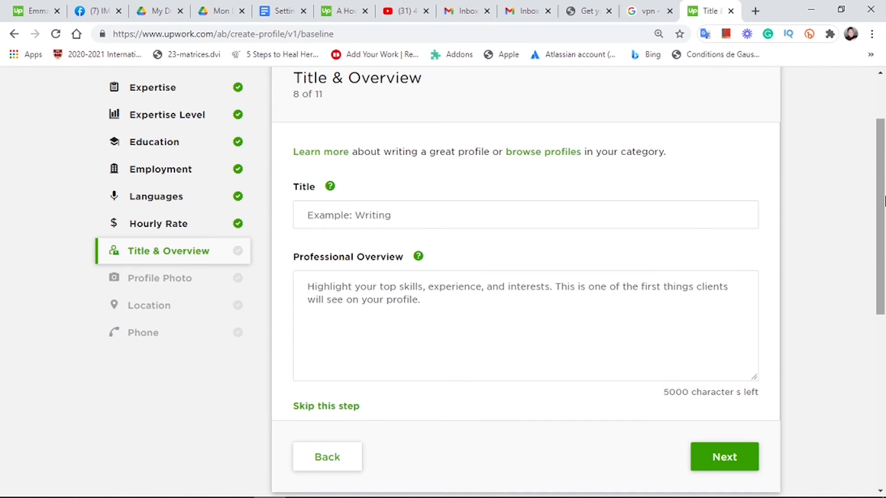
left_click_drag(884, 201, 884, 214)
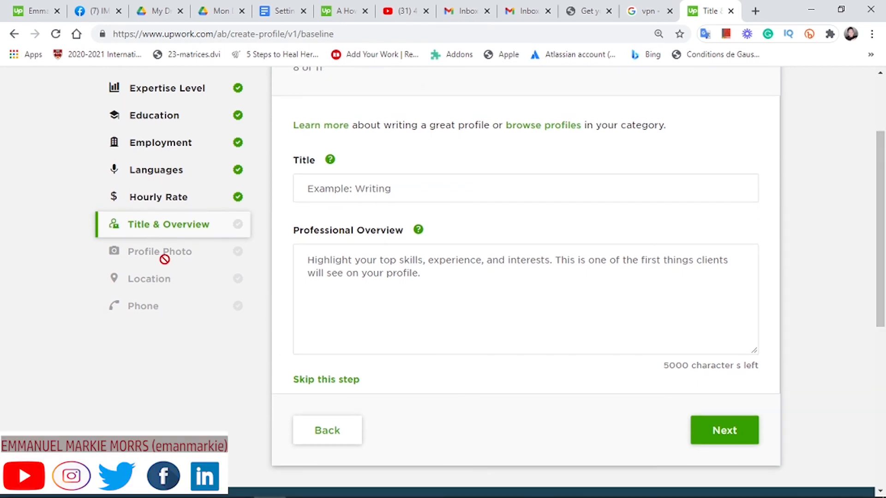
left_click(162, 252)
left_click_drag(884, 157, 885, 186)
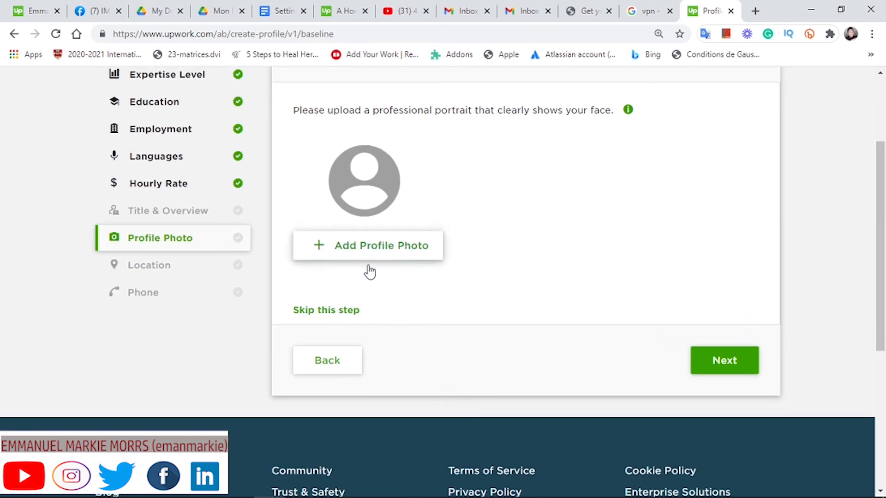
left_click(332, 310)
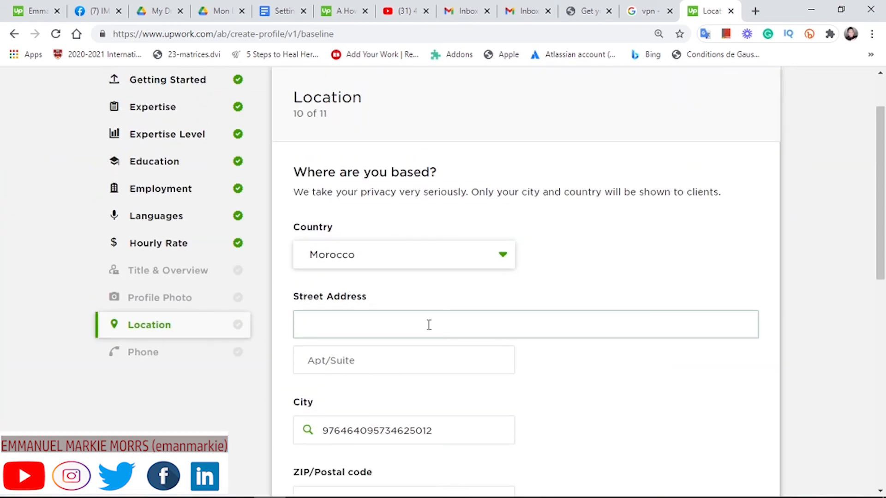
Step: Examine the Location form's country list and its street address, city and ZIP/Postal code fields
scroll(775, 192, "down", 1)
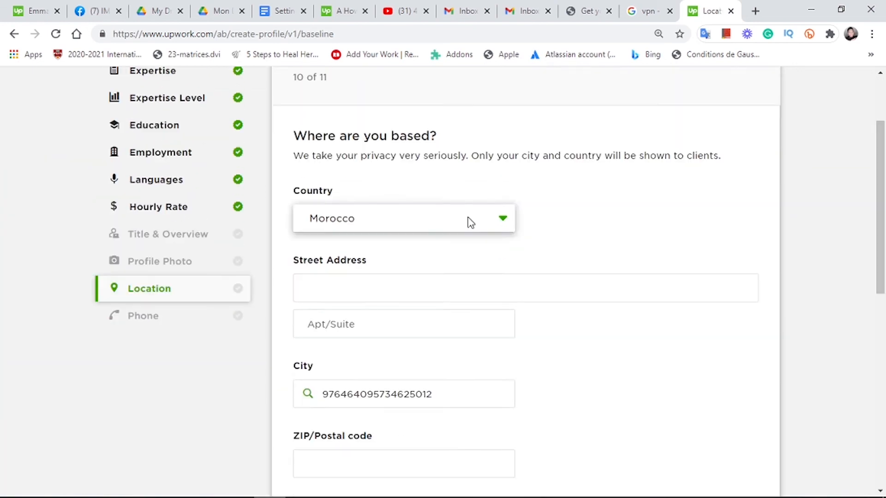
left_click(468, 224)
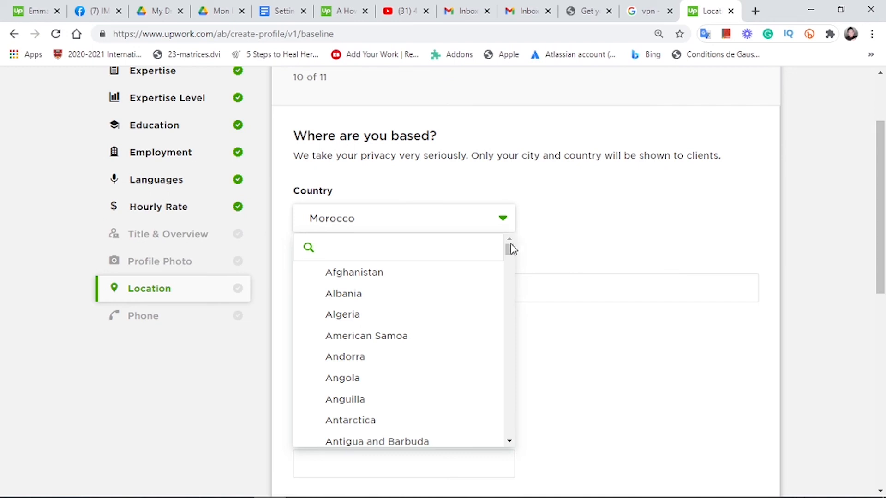
left_click_drag(511, 249, 493, 233)
left_click(636, 198)
key("ctrl+plus")
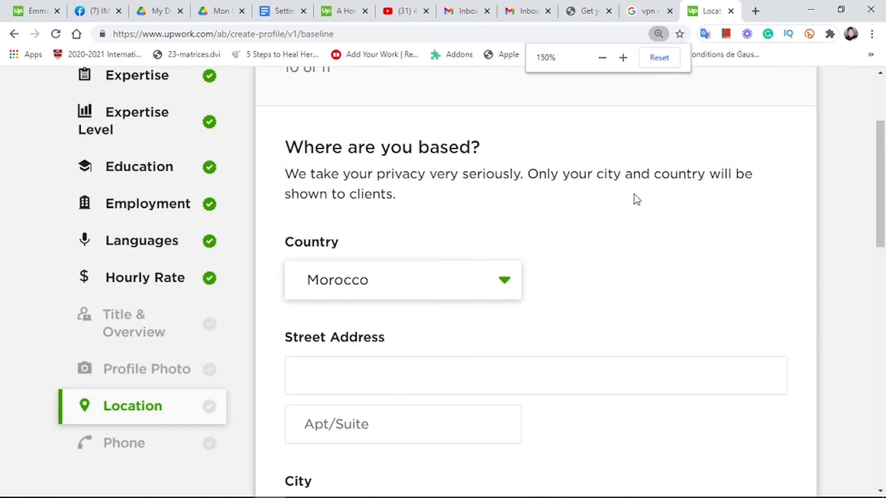
left_click_drag(883, 141, 881, 219)
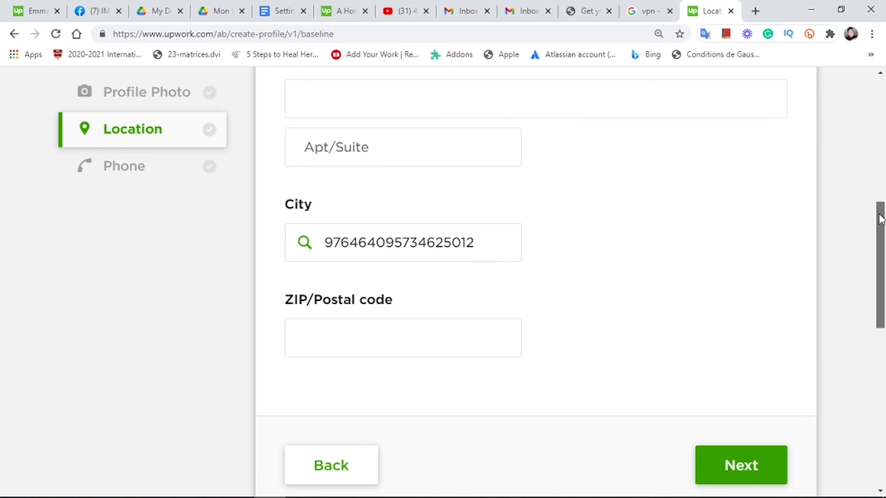
left_click_drag(881, 220, 881, 232)
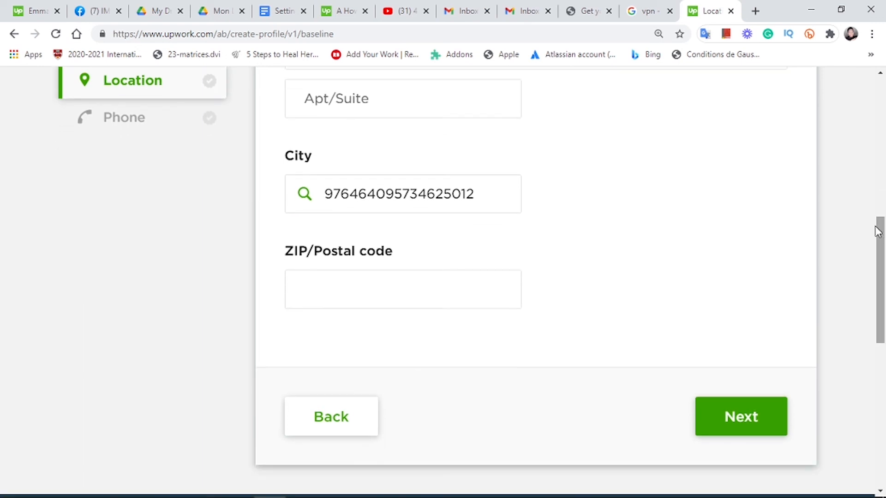
key("ctrl+minus")
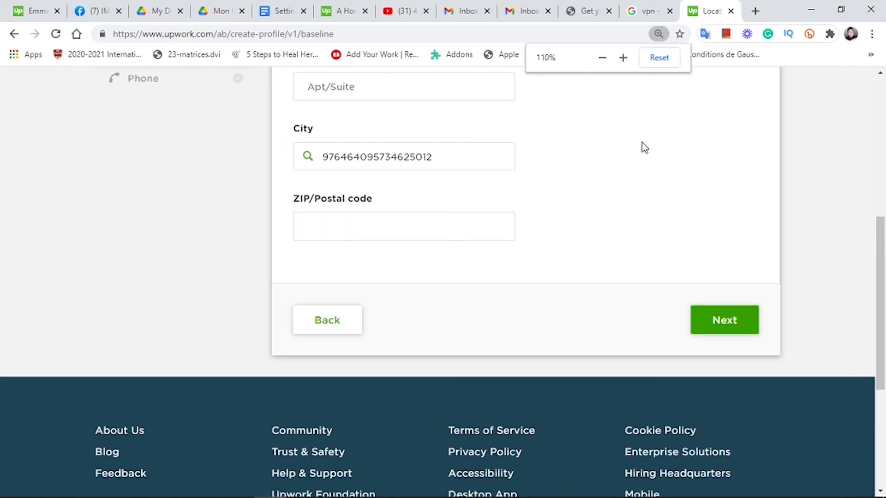
left_click_drag(879, 221, 873, 171)
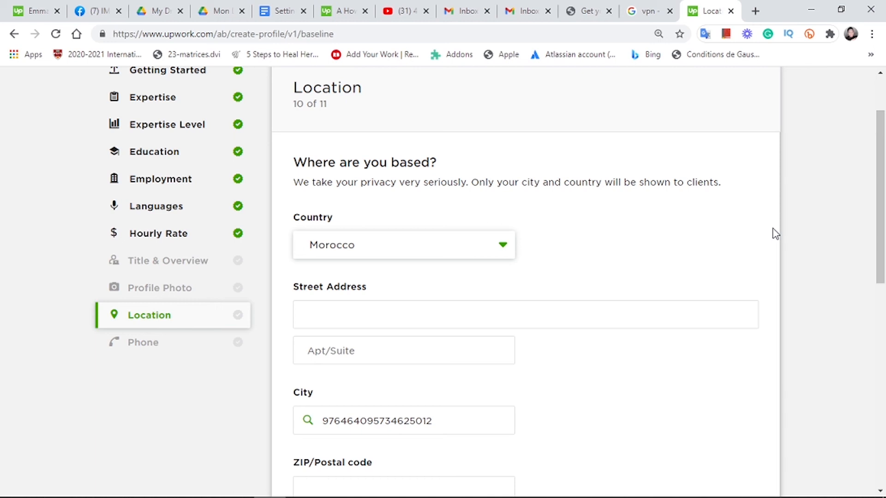
Step: Read the pro tip on getting a portfolio before the first project, and open a new portfolio project form for the Scriptwriting profile
left_click(282, 11)
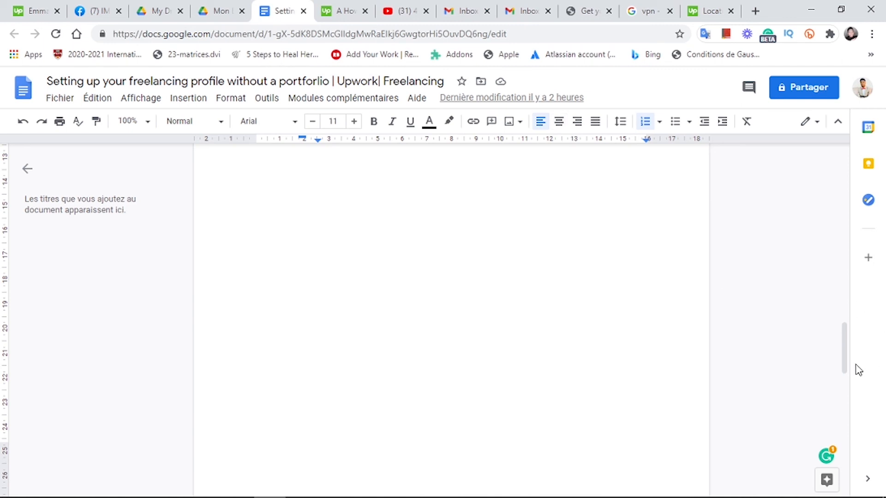
left_click_drag(844, 348, 849, 398)
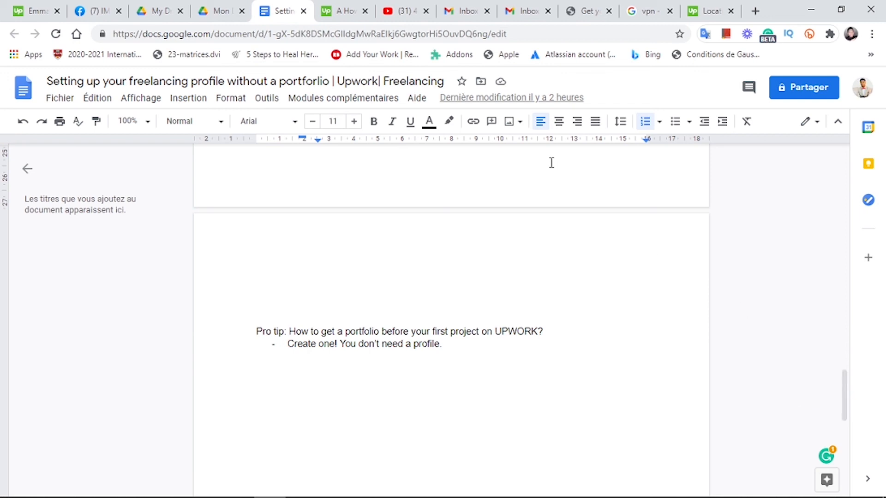
left_click(7, 8)
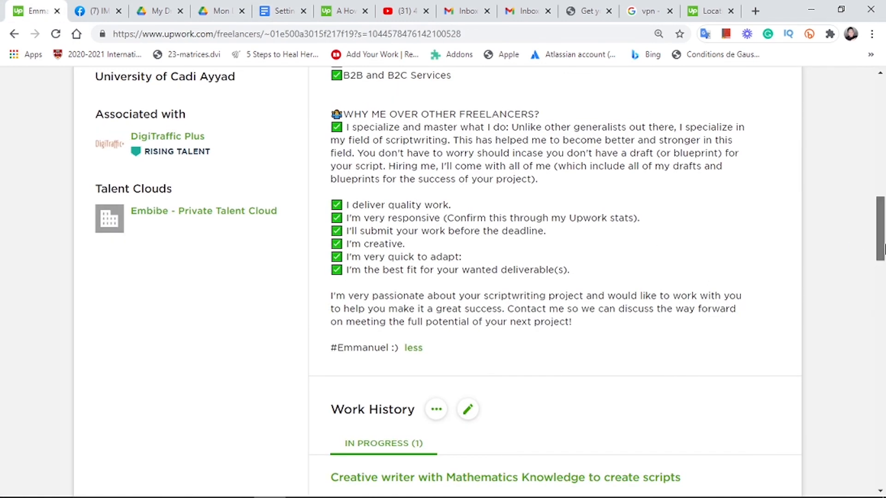
left_click_drag(883, 249, 860, 174)
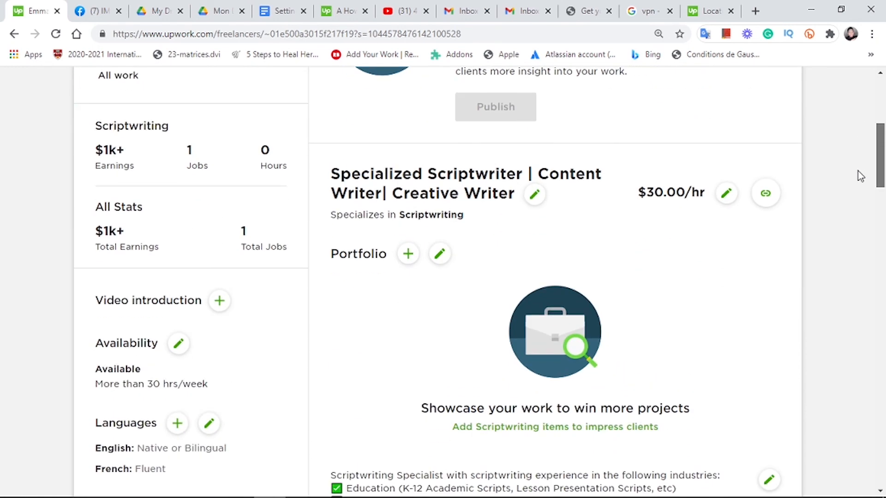
left_click(404, 258)
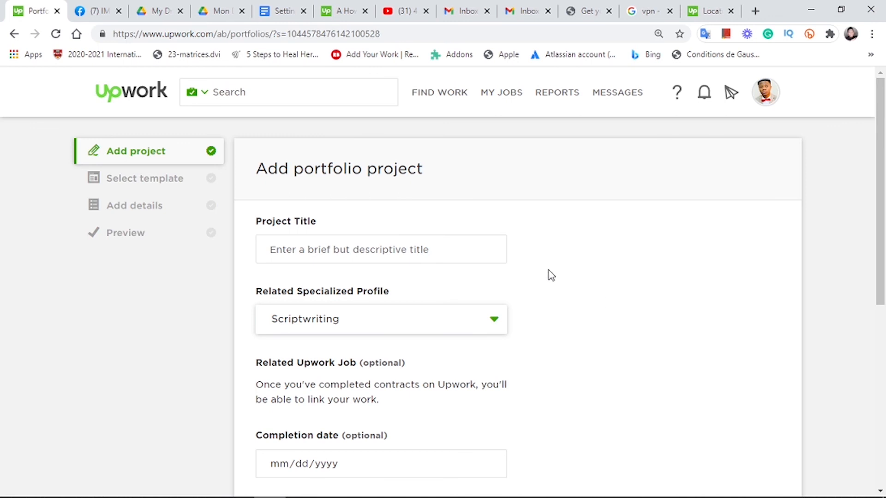
Step: Look over the Freelancer, Truelancer and Fiverr homepages as other freelancing platforms besides Upwork
left_click(279, 13)
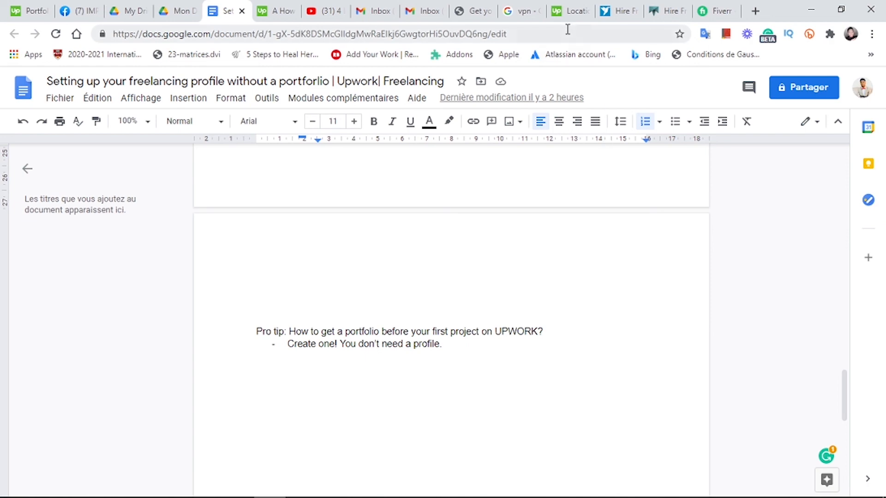
left_click(564, 12)
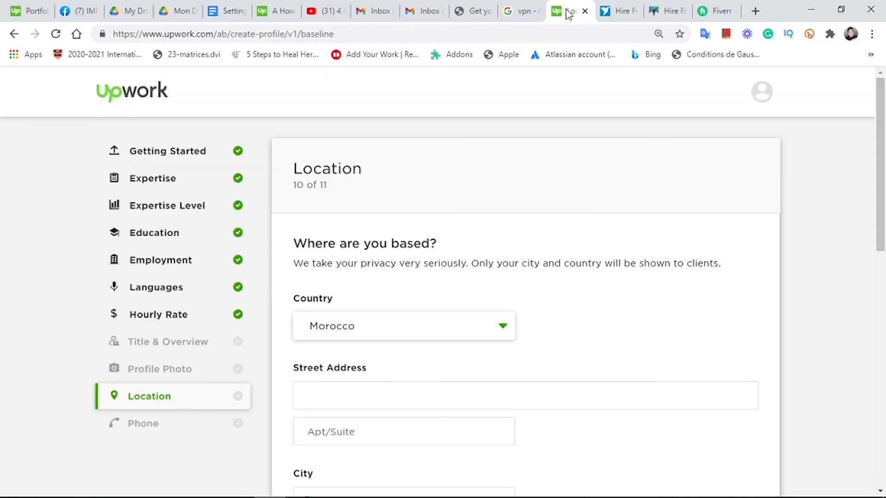
left_click(613, 11)
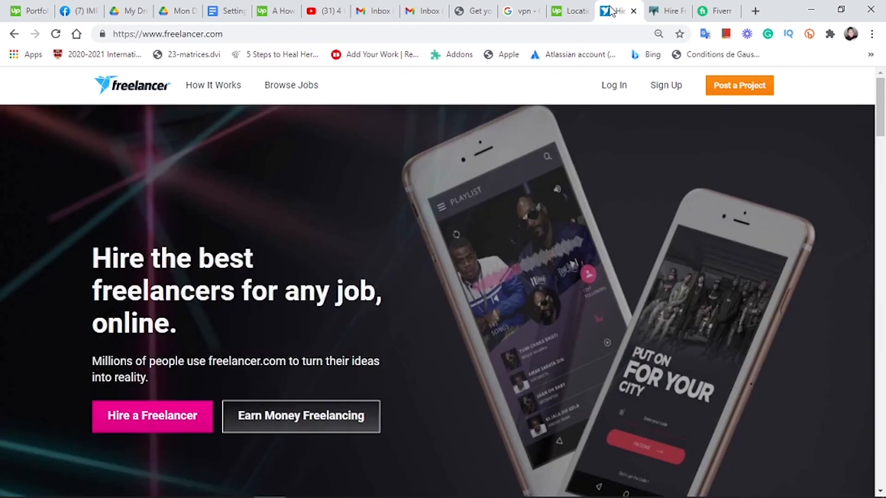
left_click(658, 9)
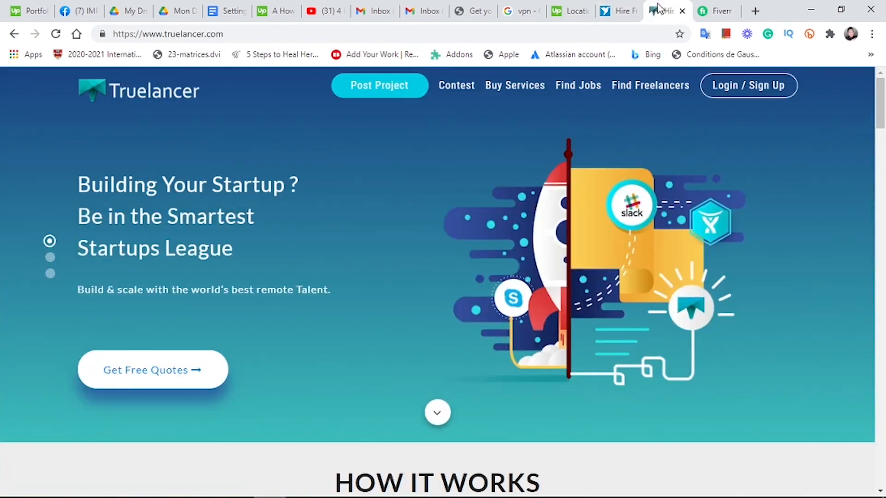
left_click(715, 11)
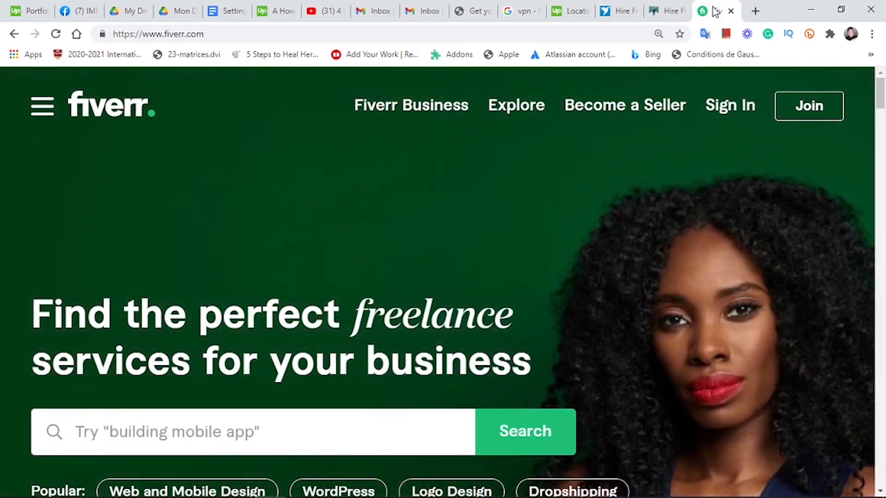